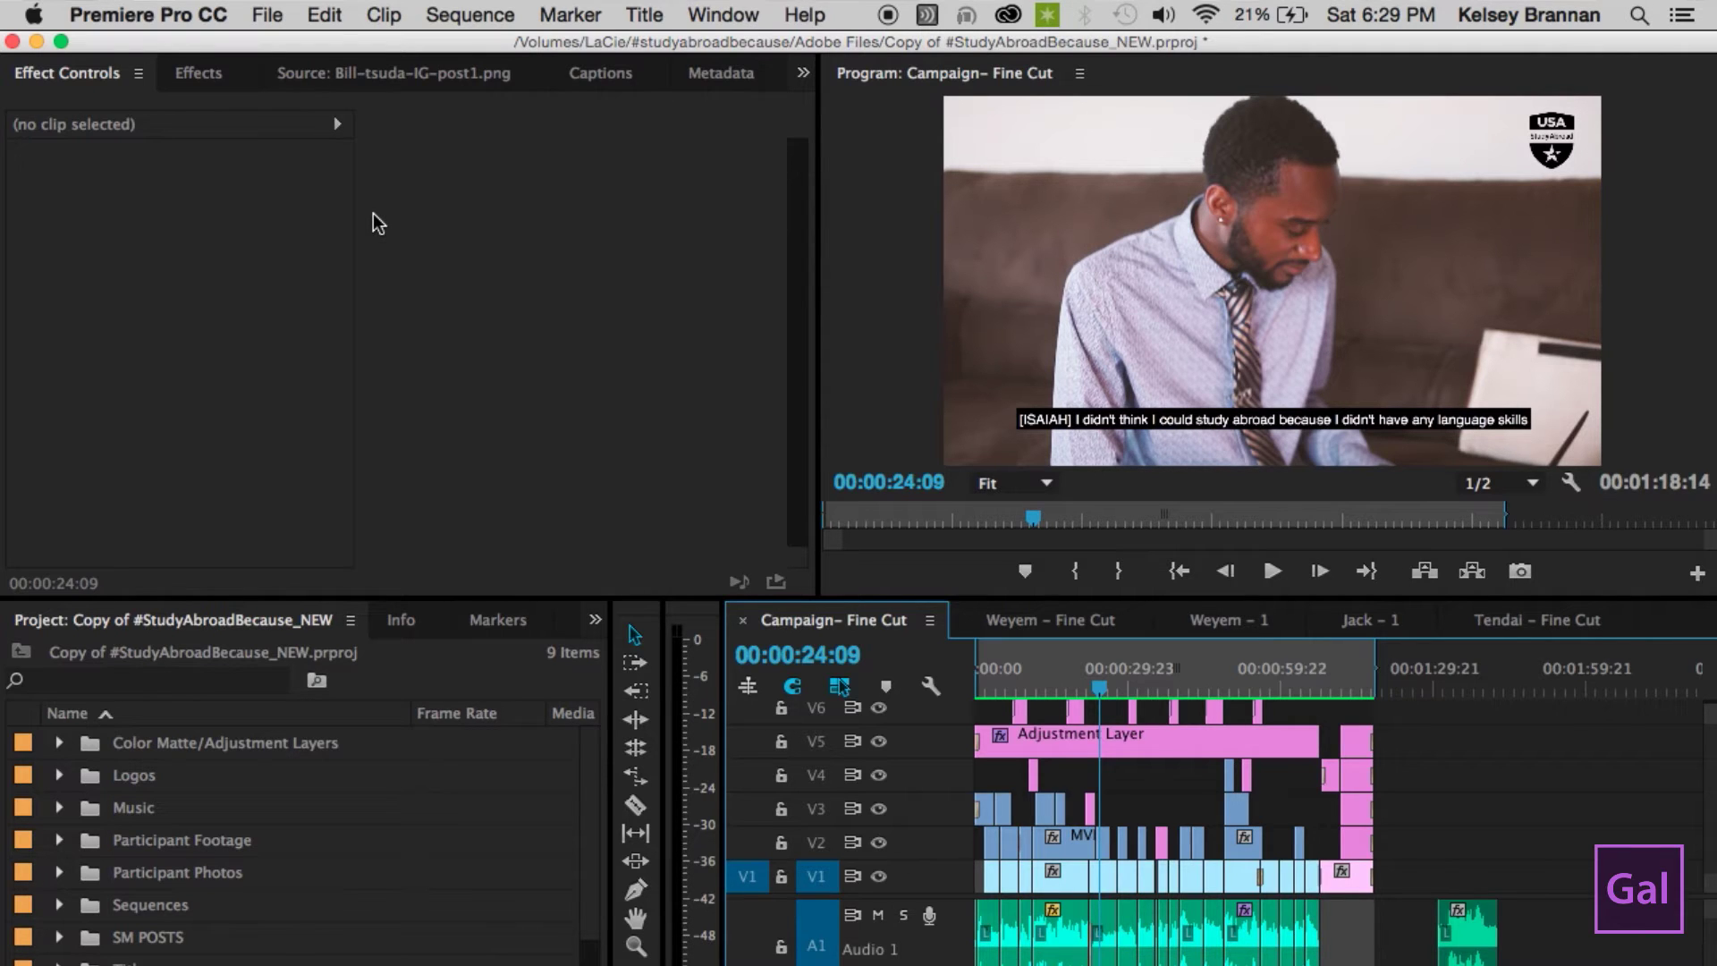
# - Open the Post Notes panel from Window > Extensions into the Effect Controls panel group
pyautogui.click(454, 258)
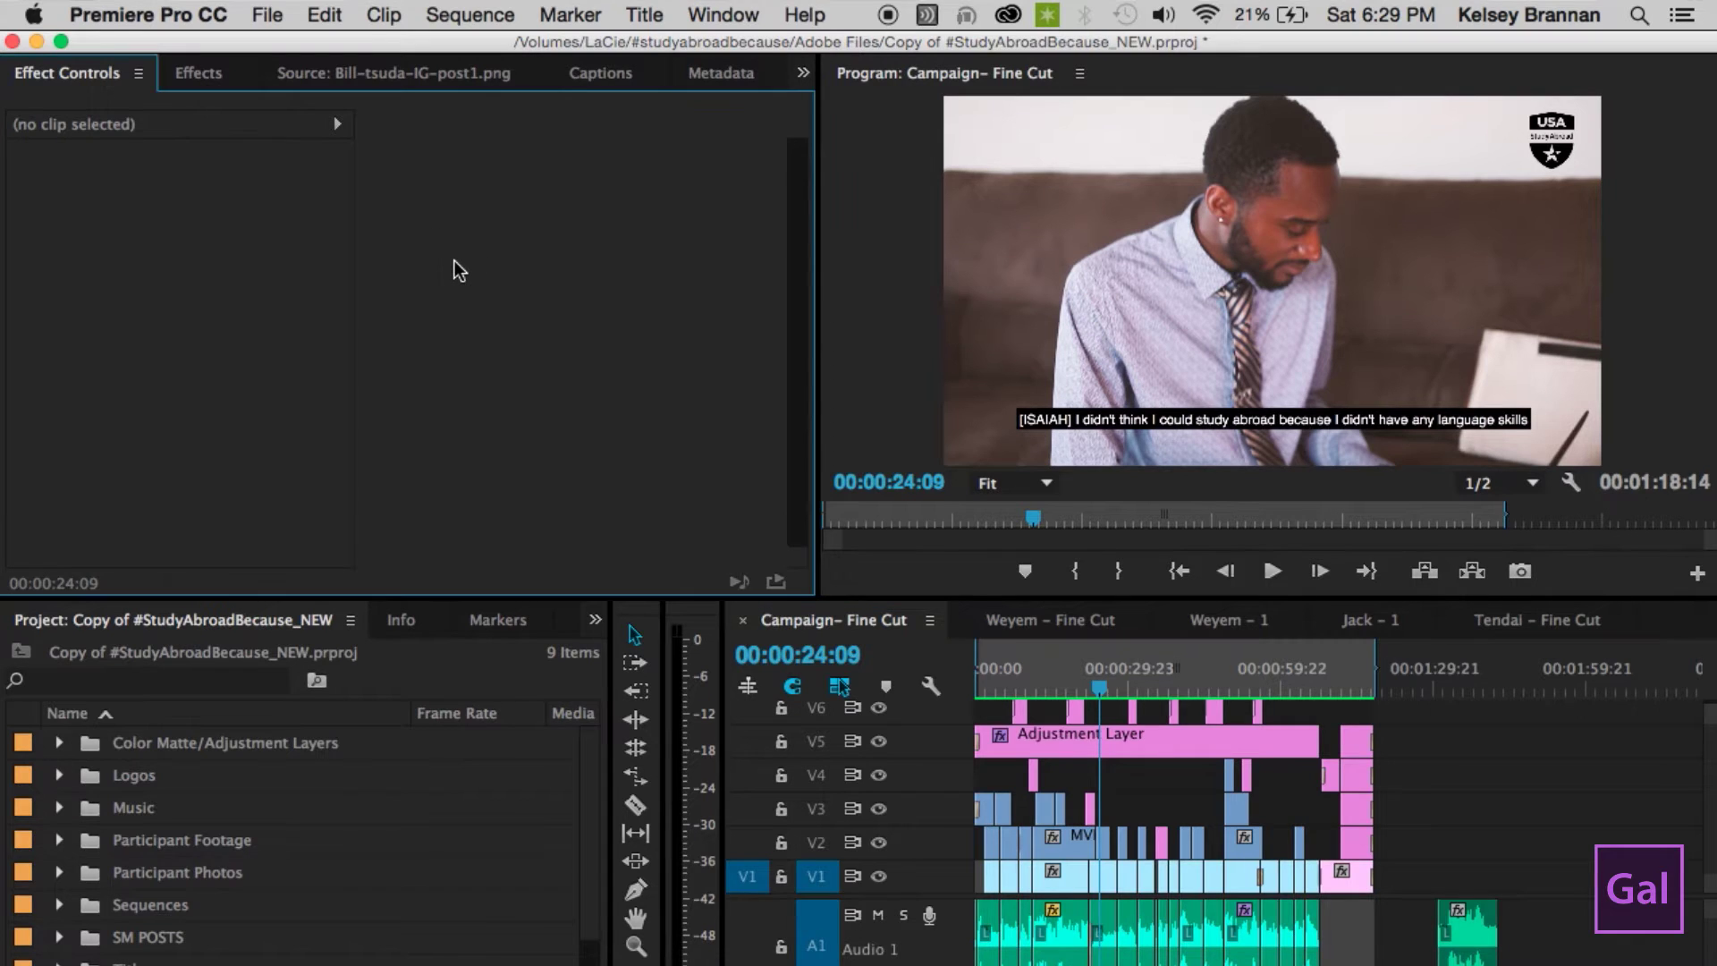
pyautogui.click(709, 16)
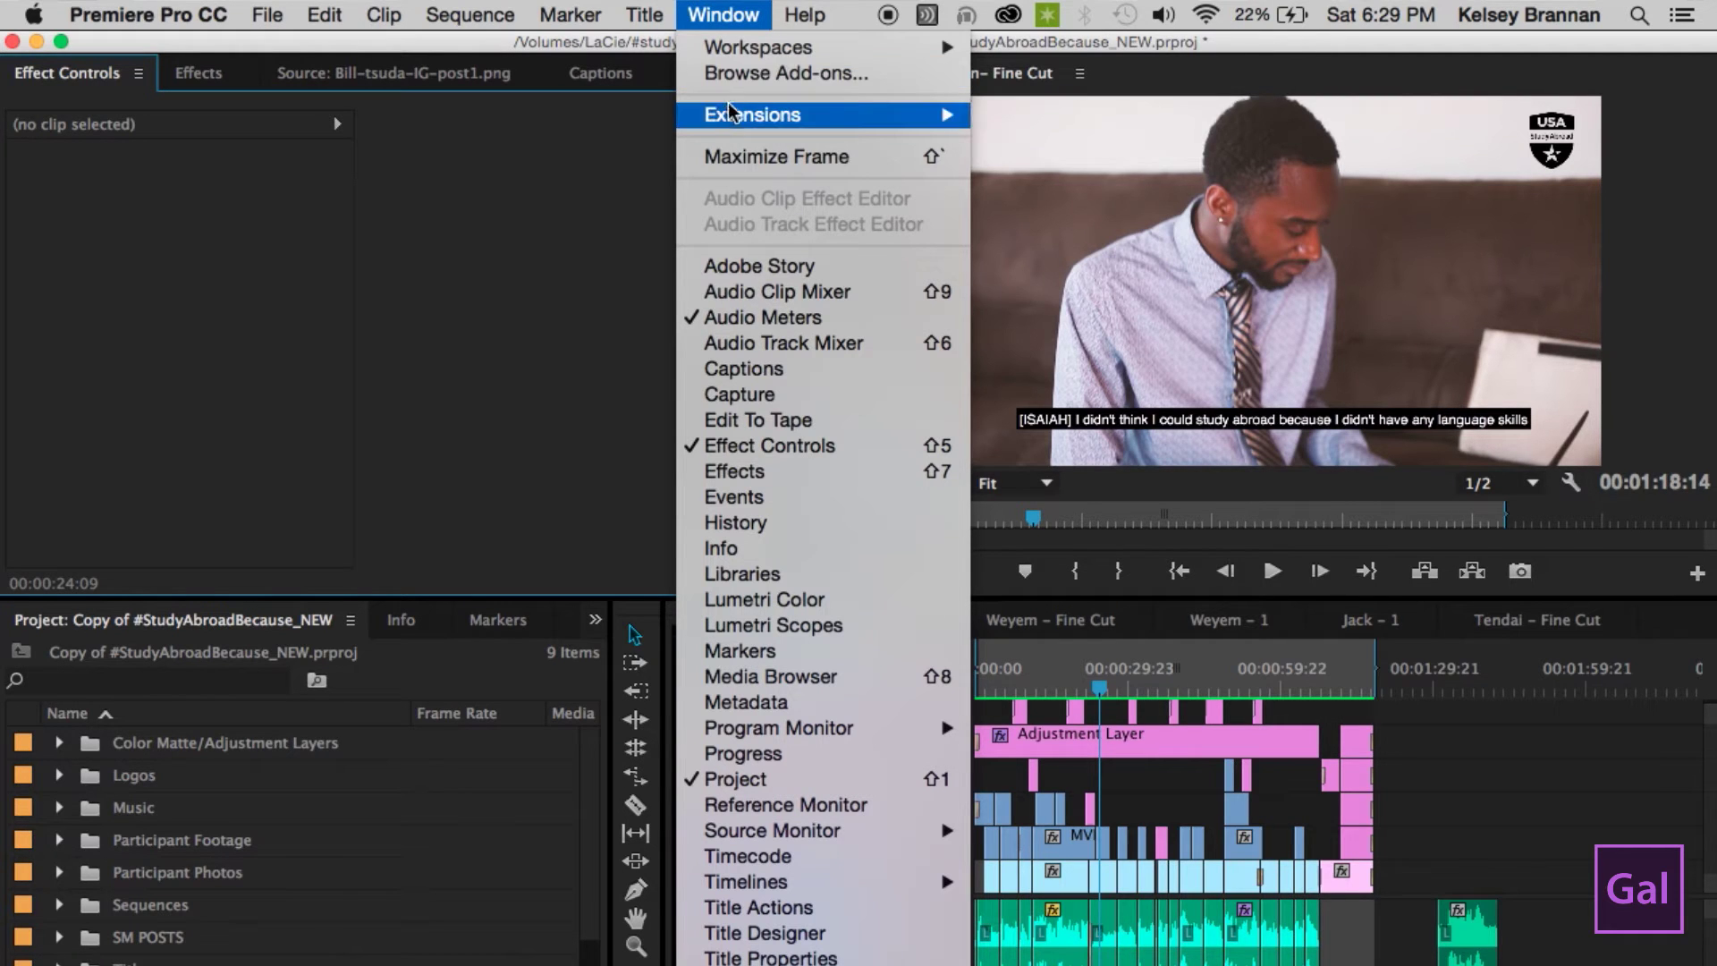
pyautogui.moveTo(728, 115)
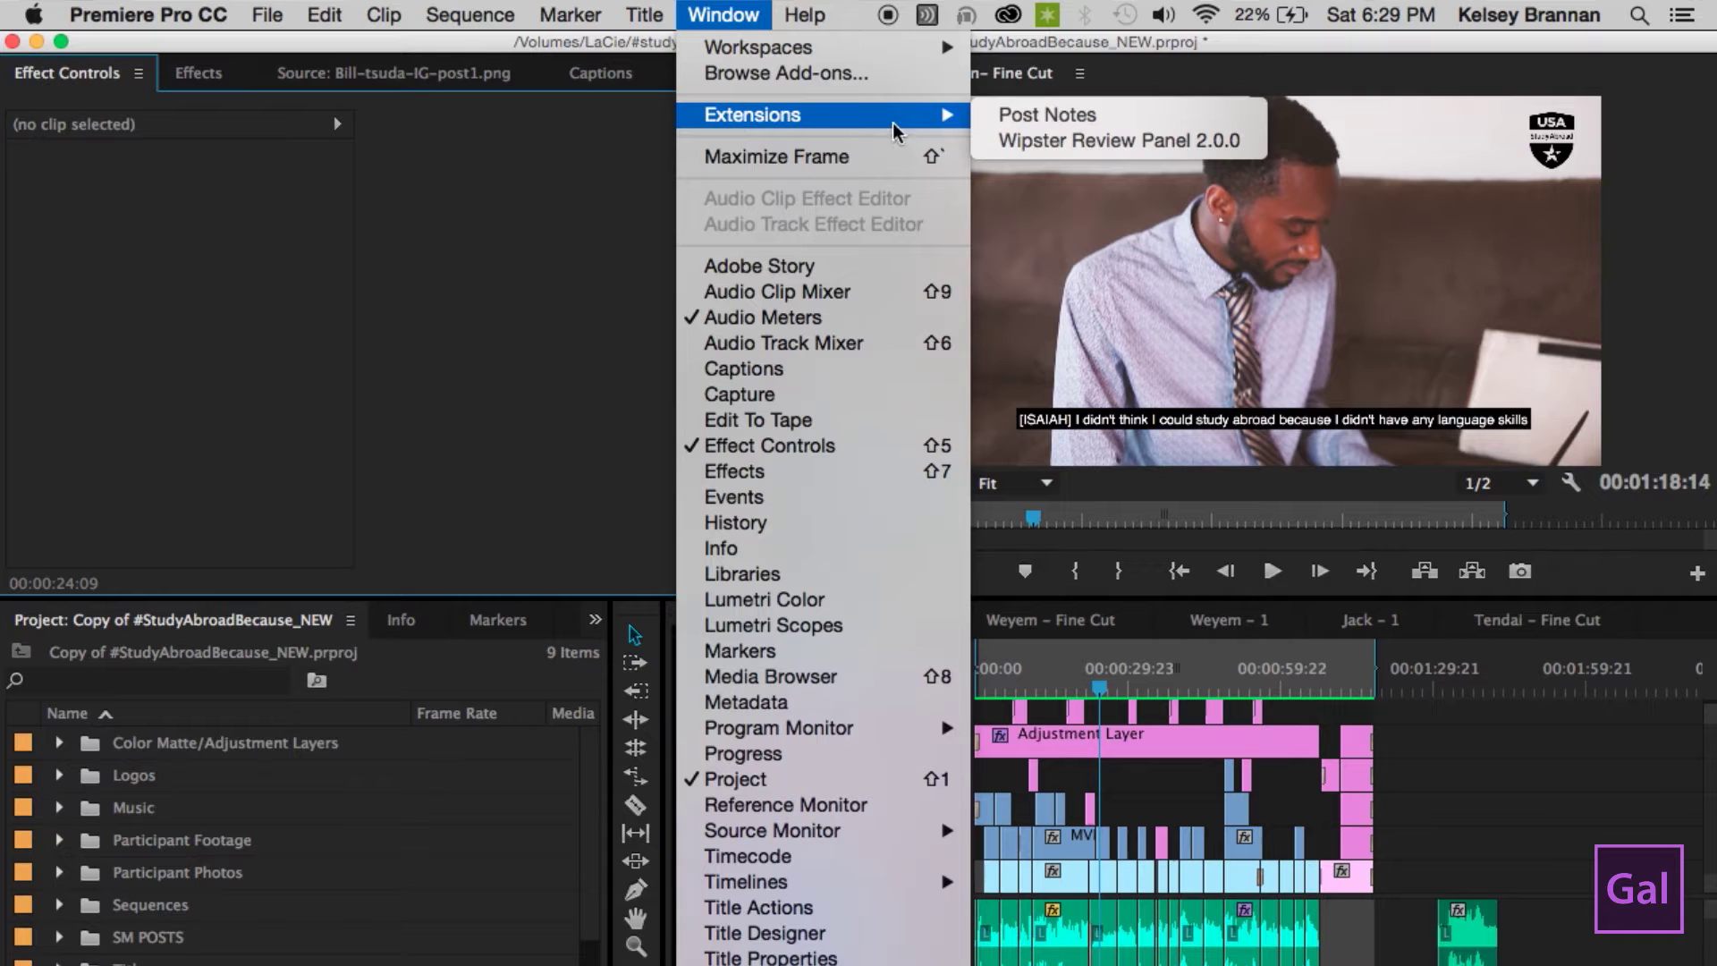
pyautogui.click(1029, 116)
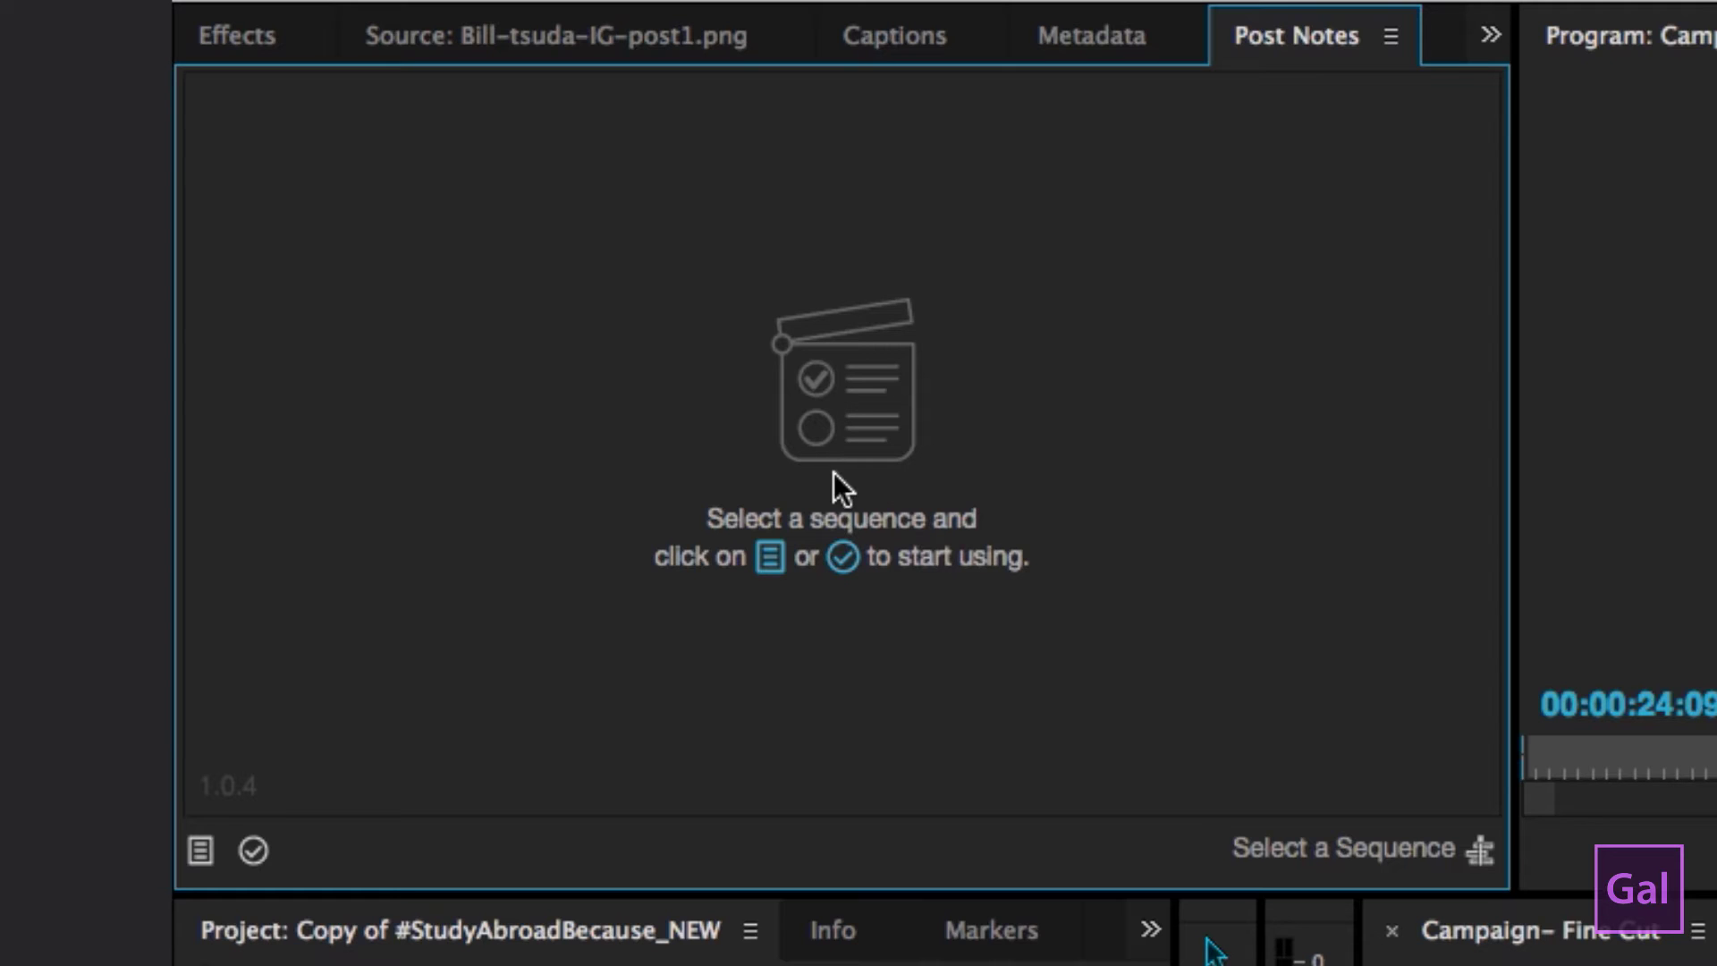
# - Search the sequence list for 'cam' and make Campaign- Fine Cut the Post Notes target
pyautogui.click(1311, 864)
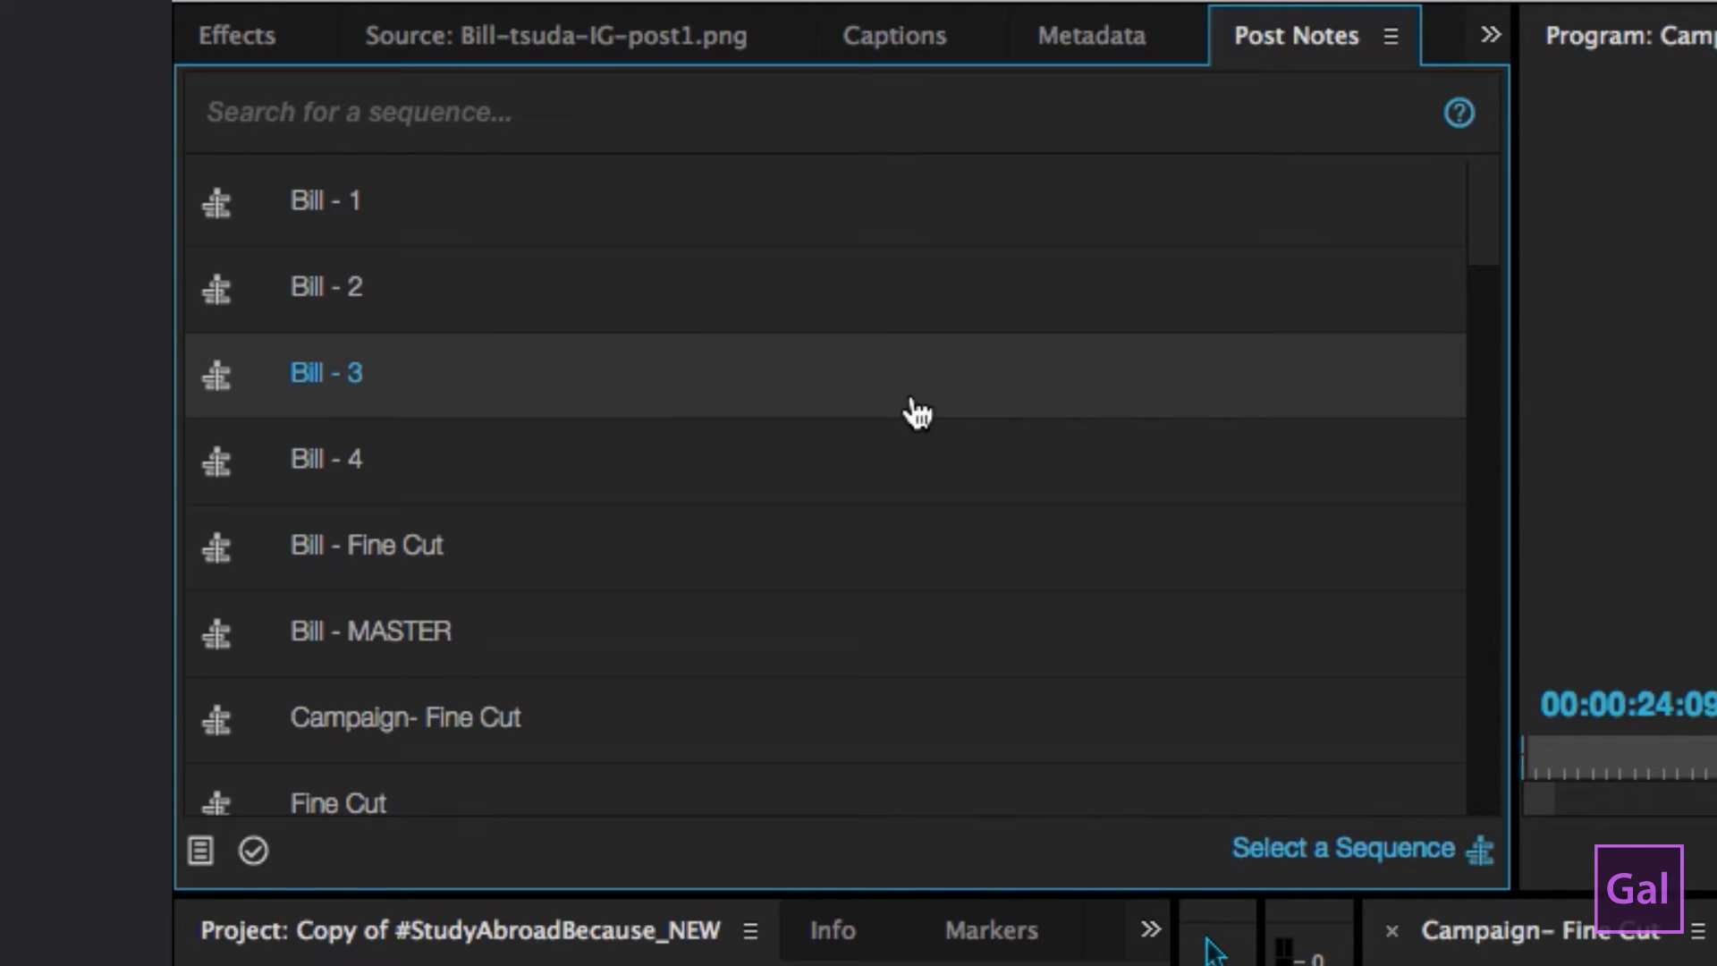
pyautogui.scroll(-5, 912, 410)
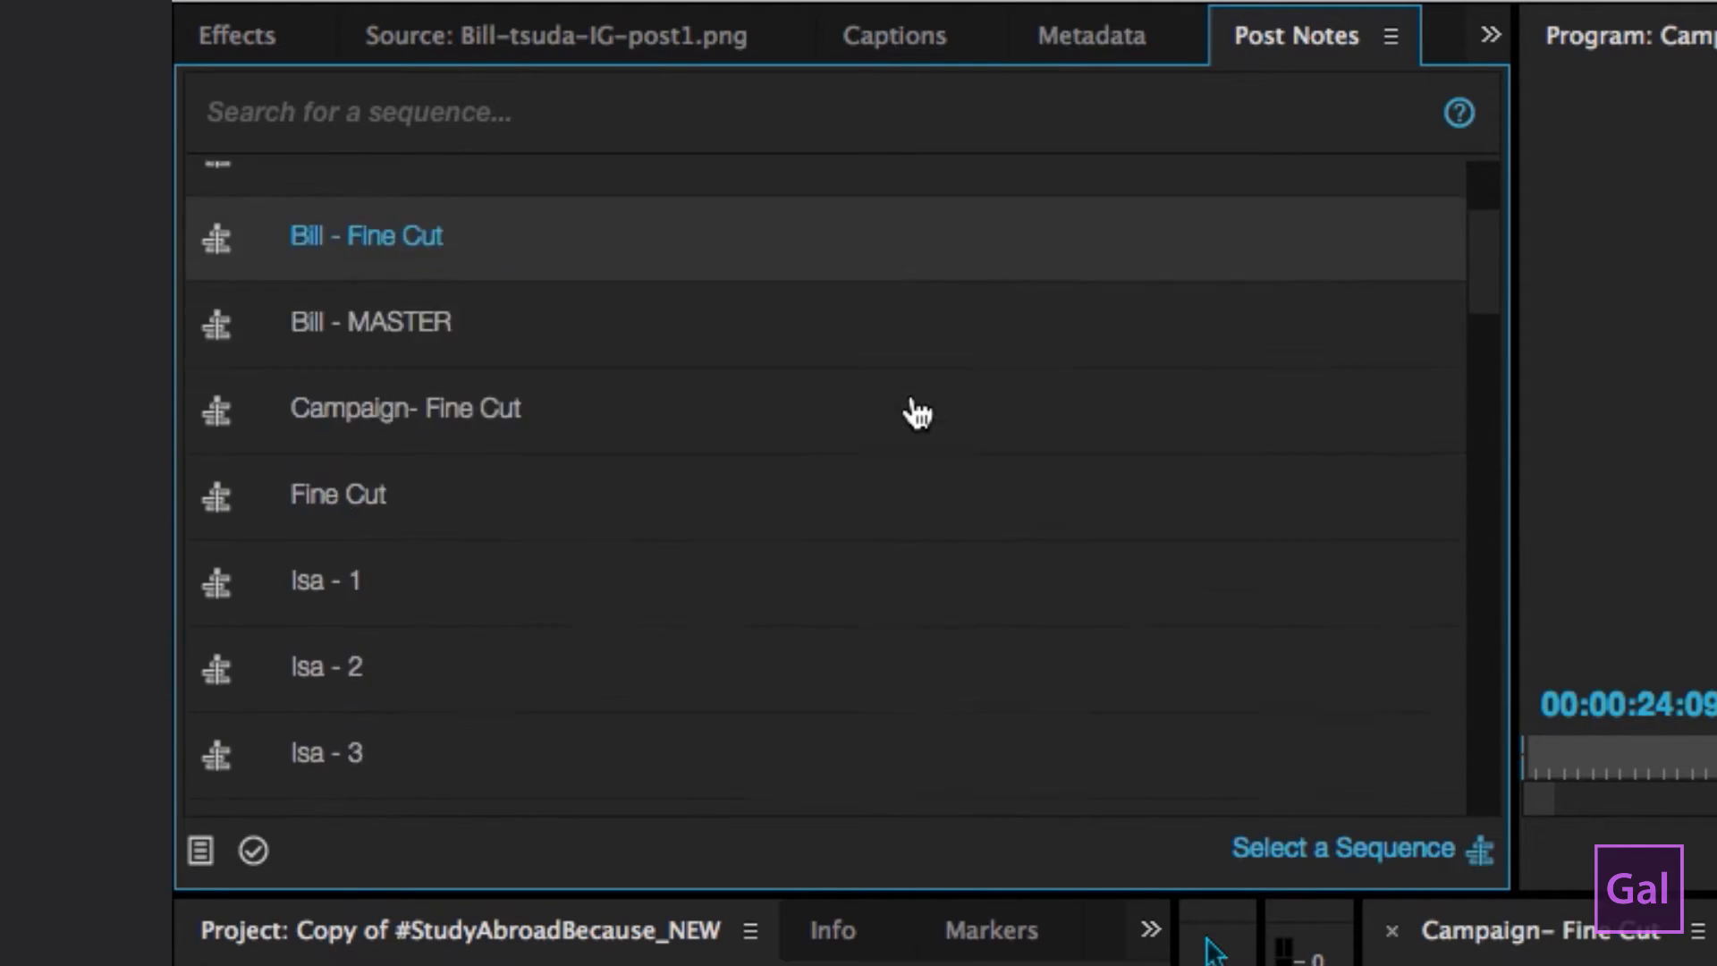
pyautogui.scroll(5, 912, 409)
pyautogui.click(466, 119)
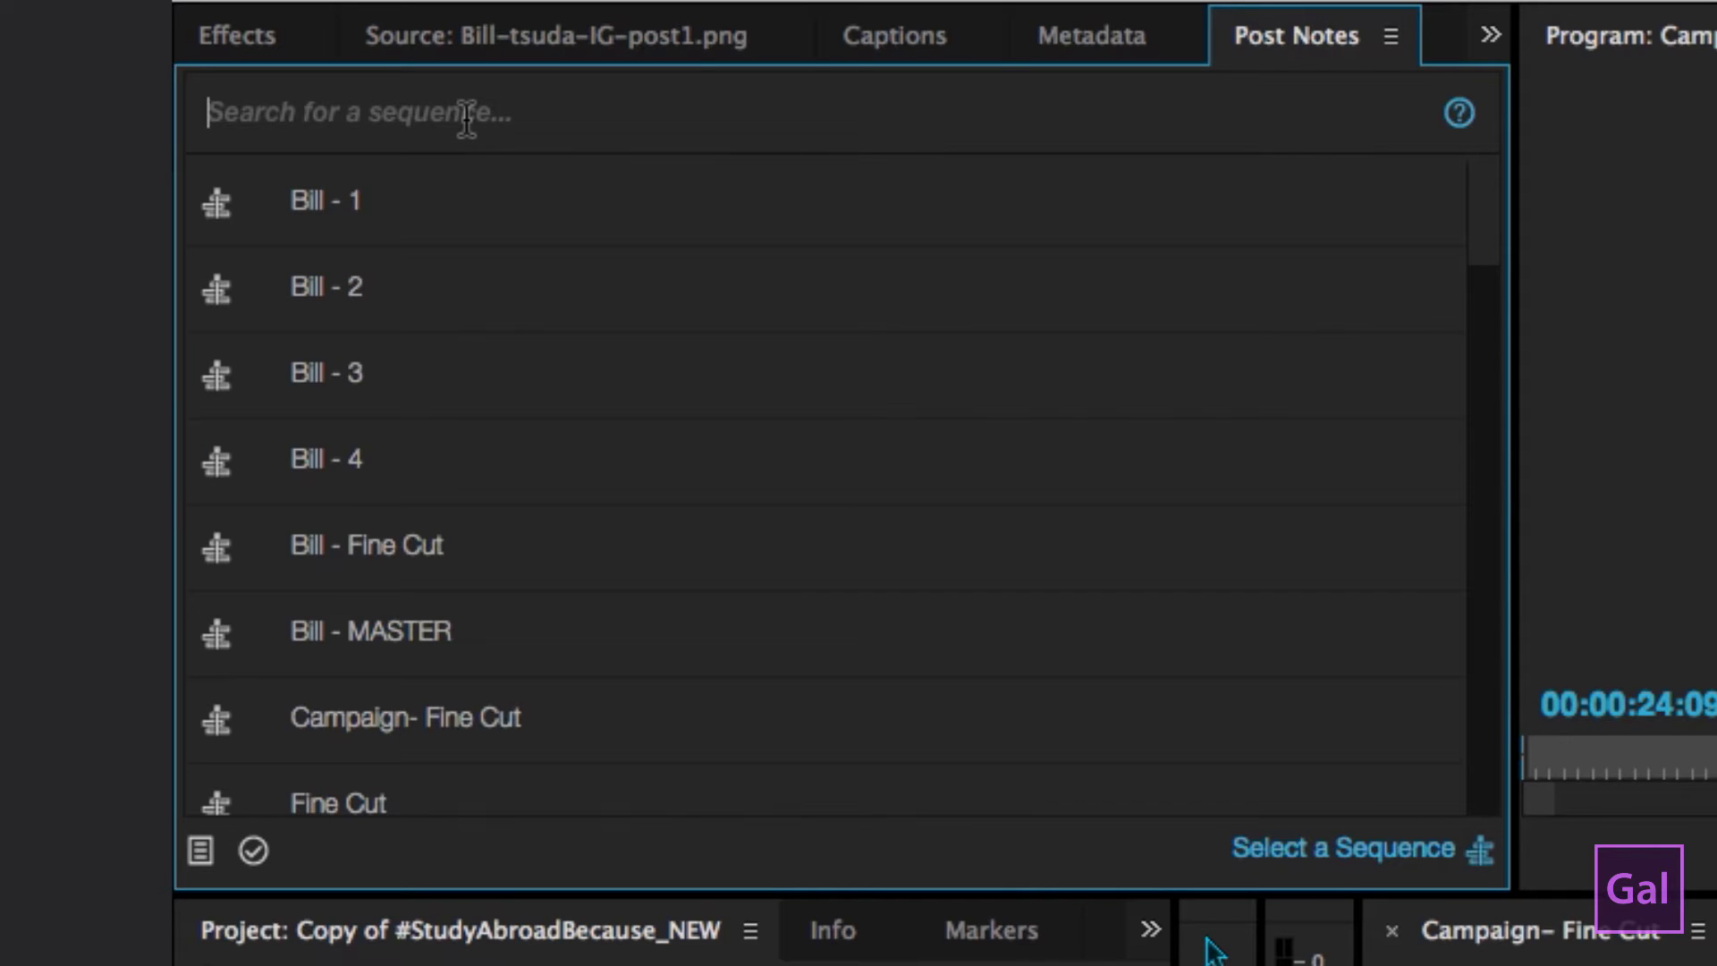
pyautogui.write('cam')
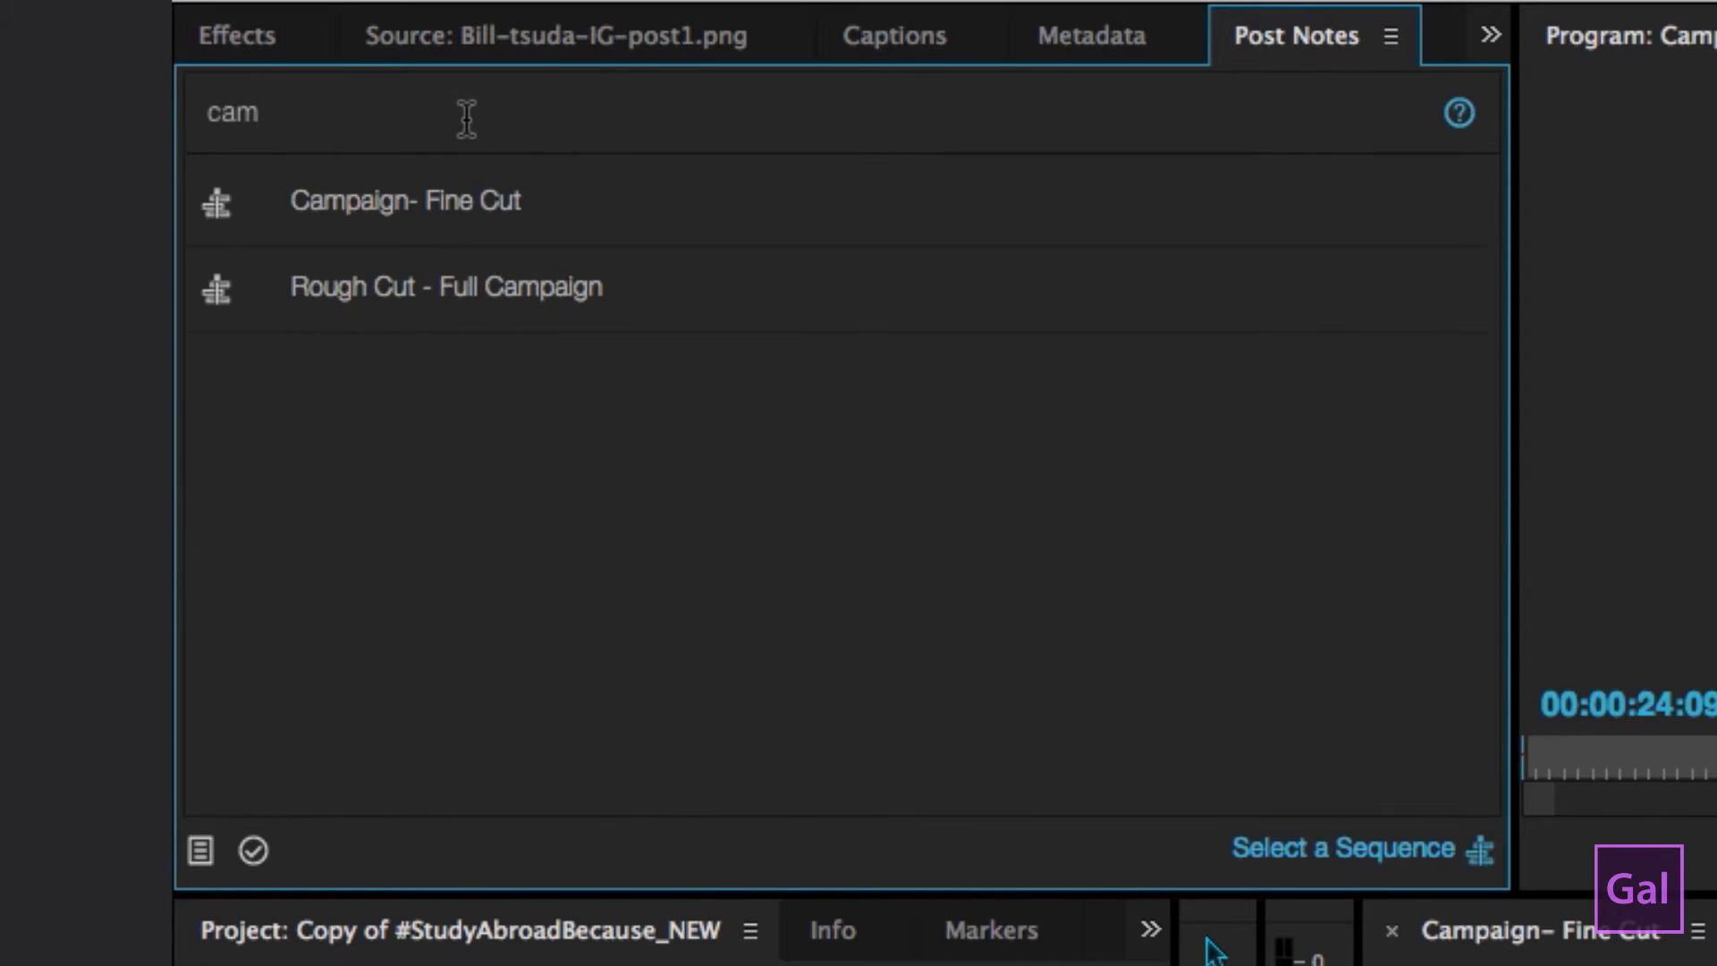
pyautogui.click(464, 218)
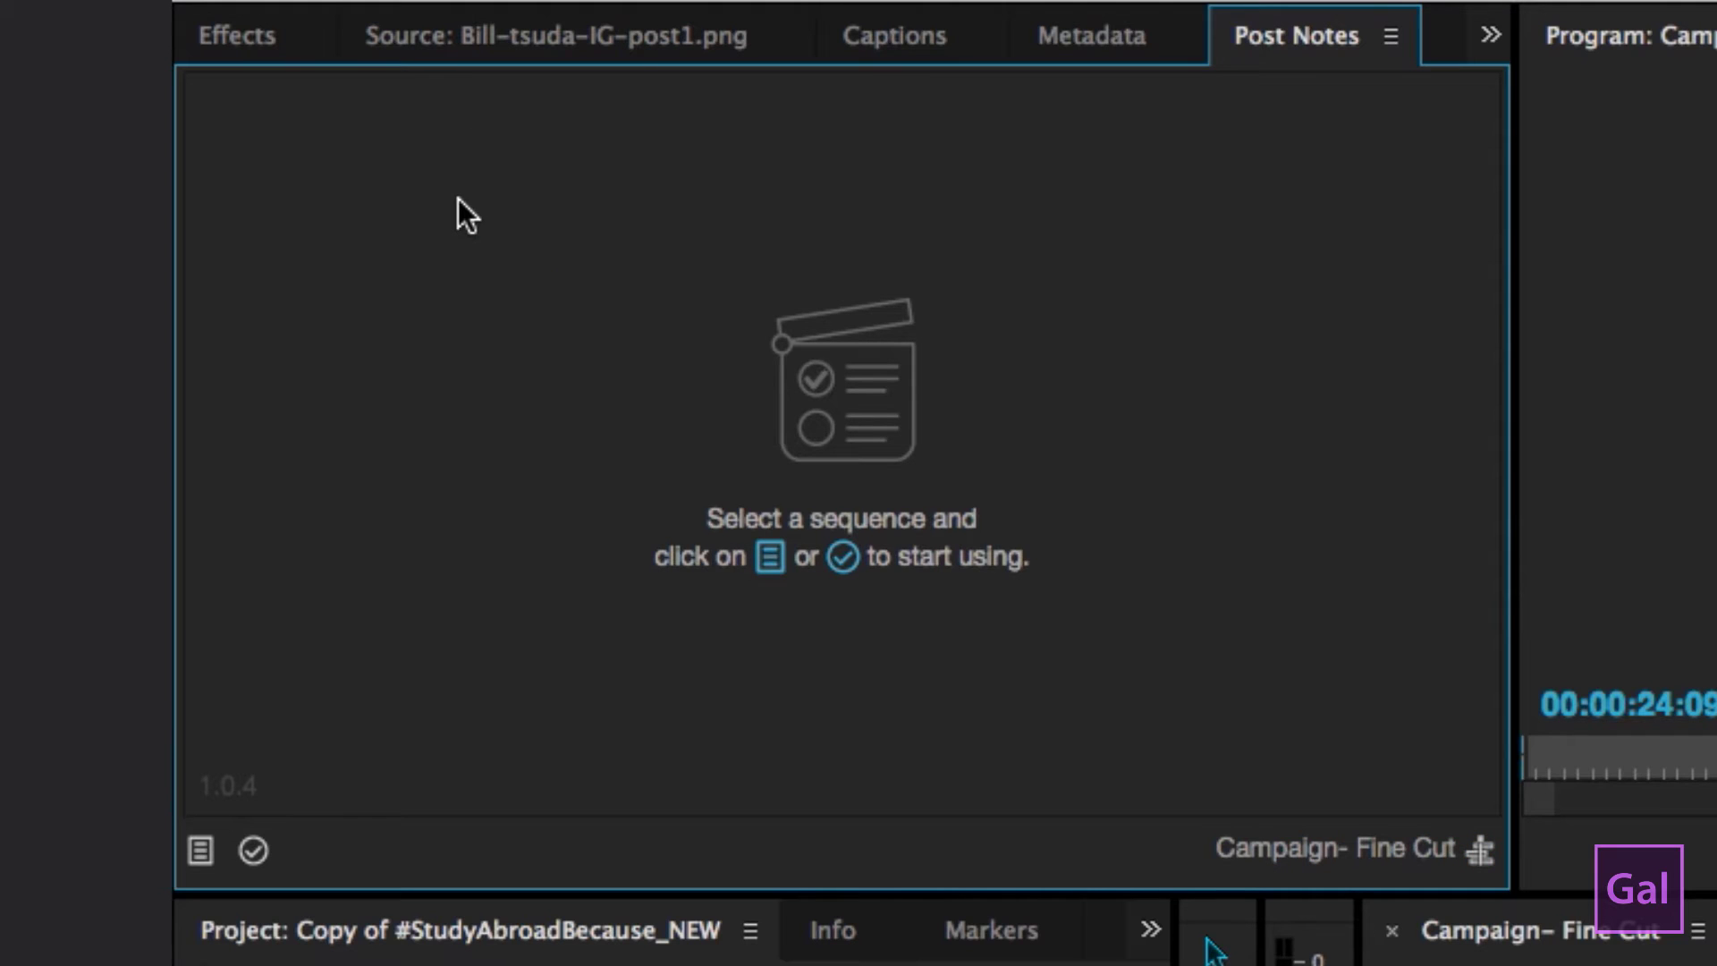
# - Write the note 'Color correction, lumetri color white balance check.' for Campaign- Fine Cut
pyautogui.click(200, 849)
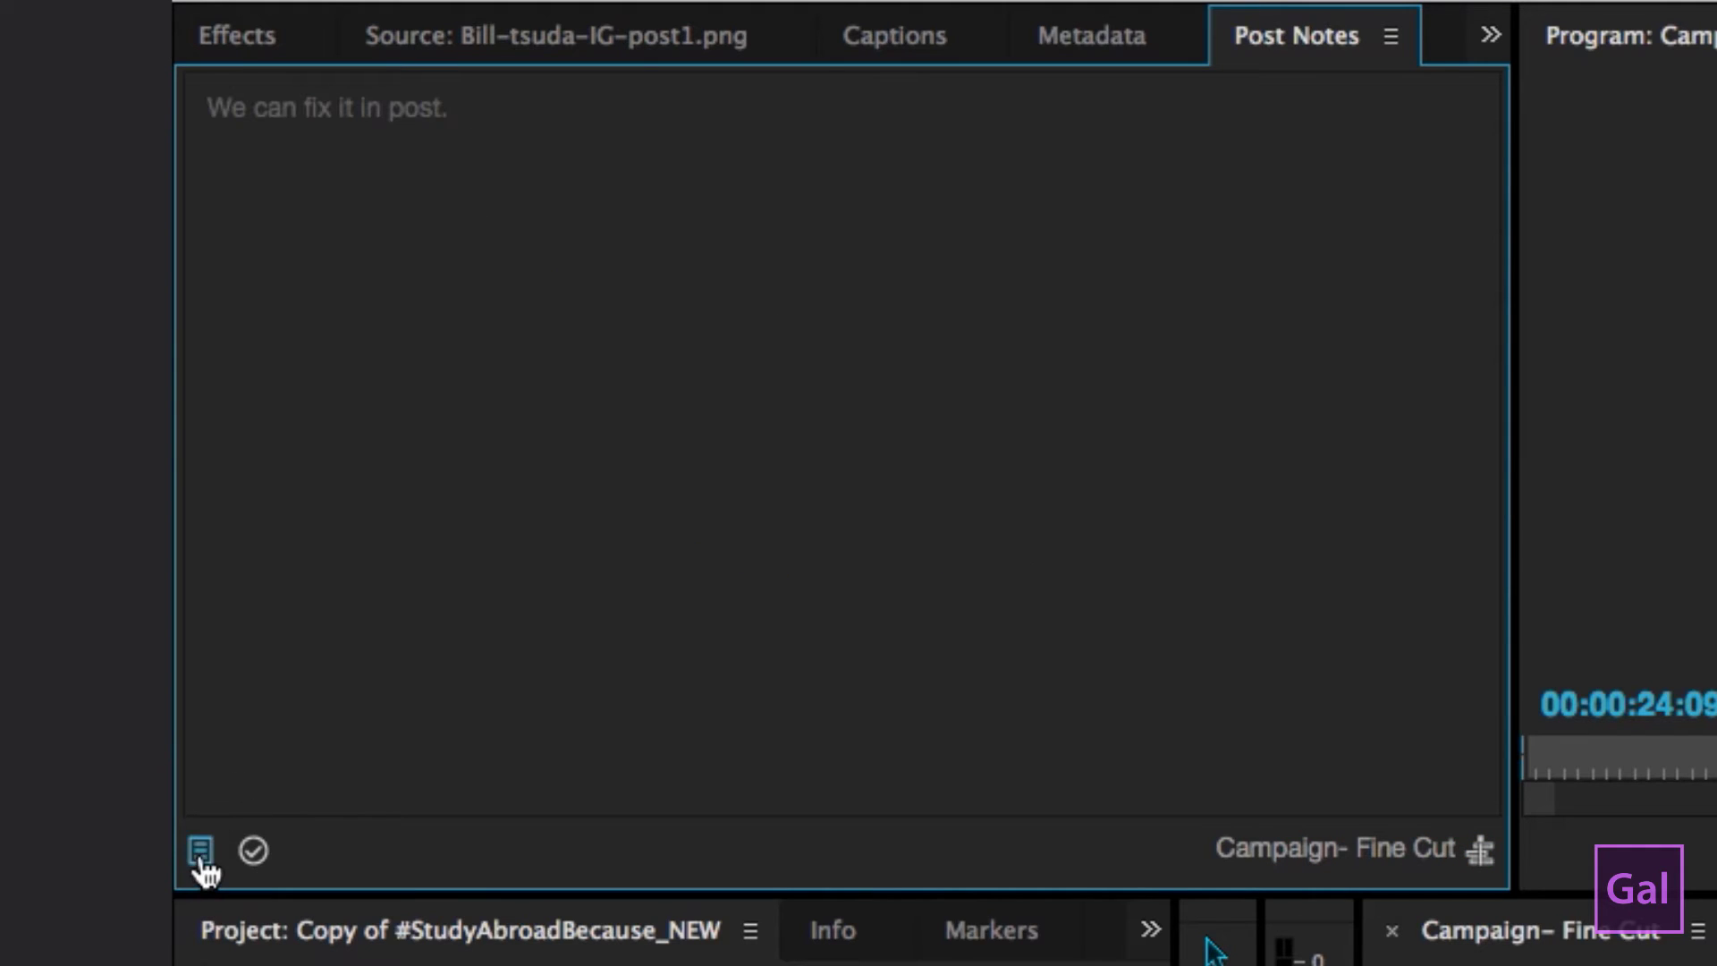
pyautogui.click(300, 185)
pyautogui.write('Color')
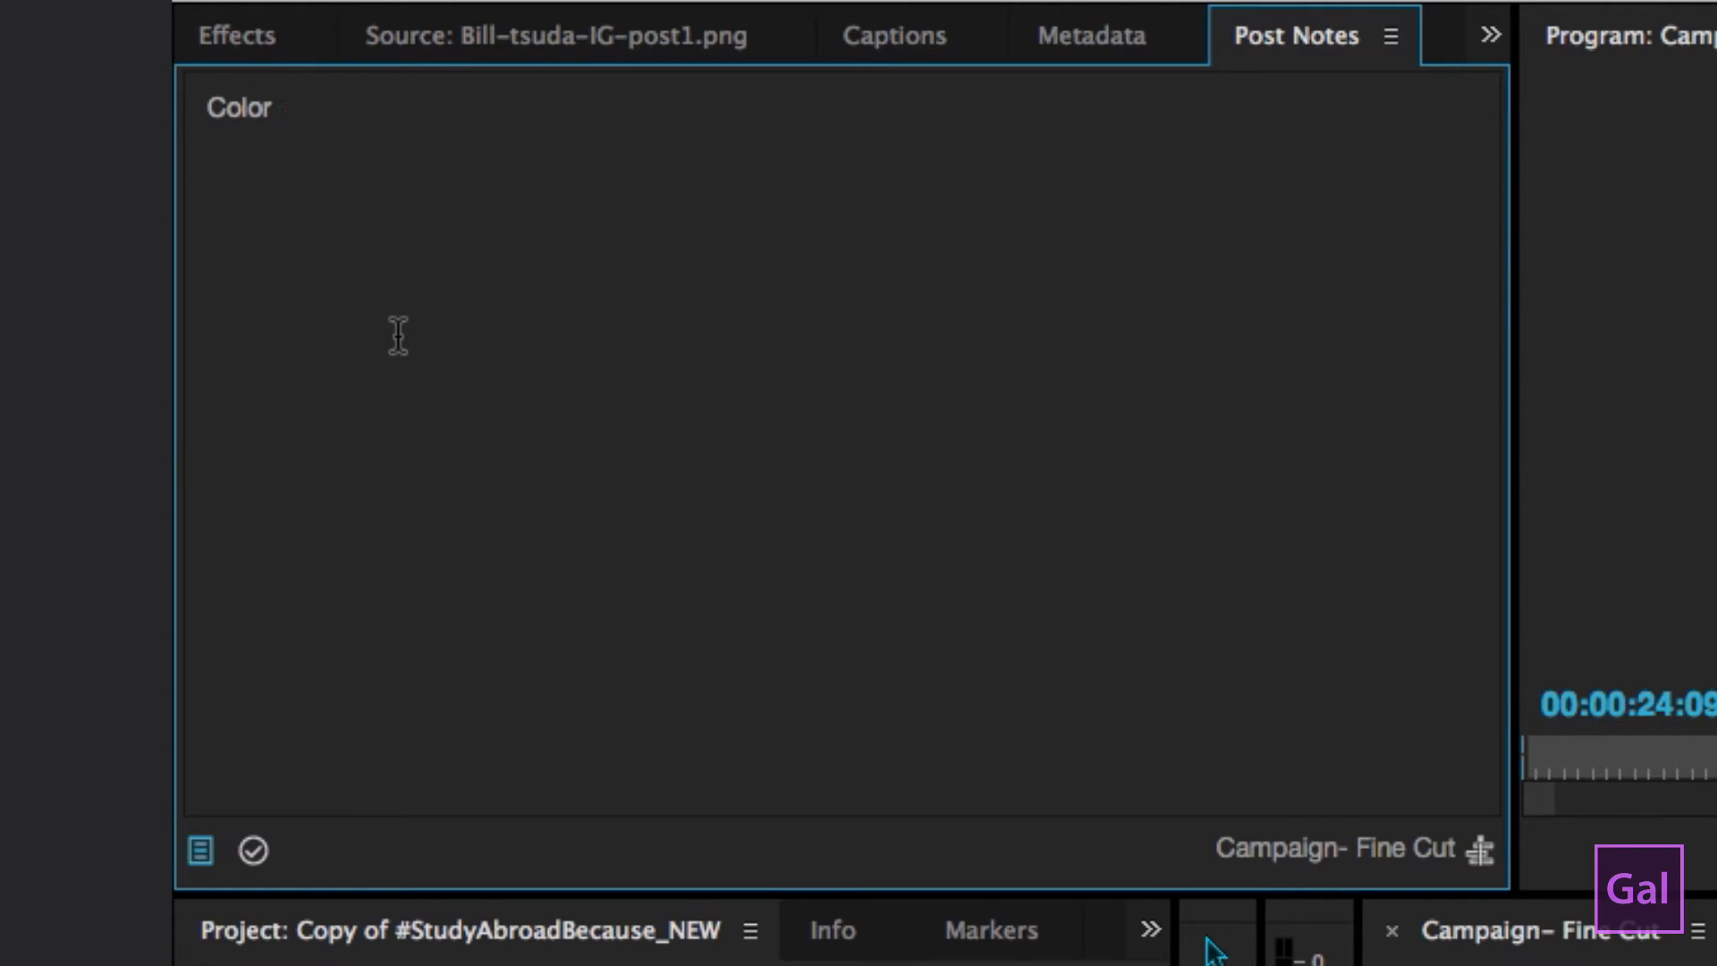
pyautogui.write(' correction, lumetr')
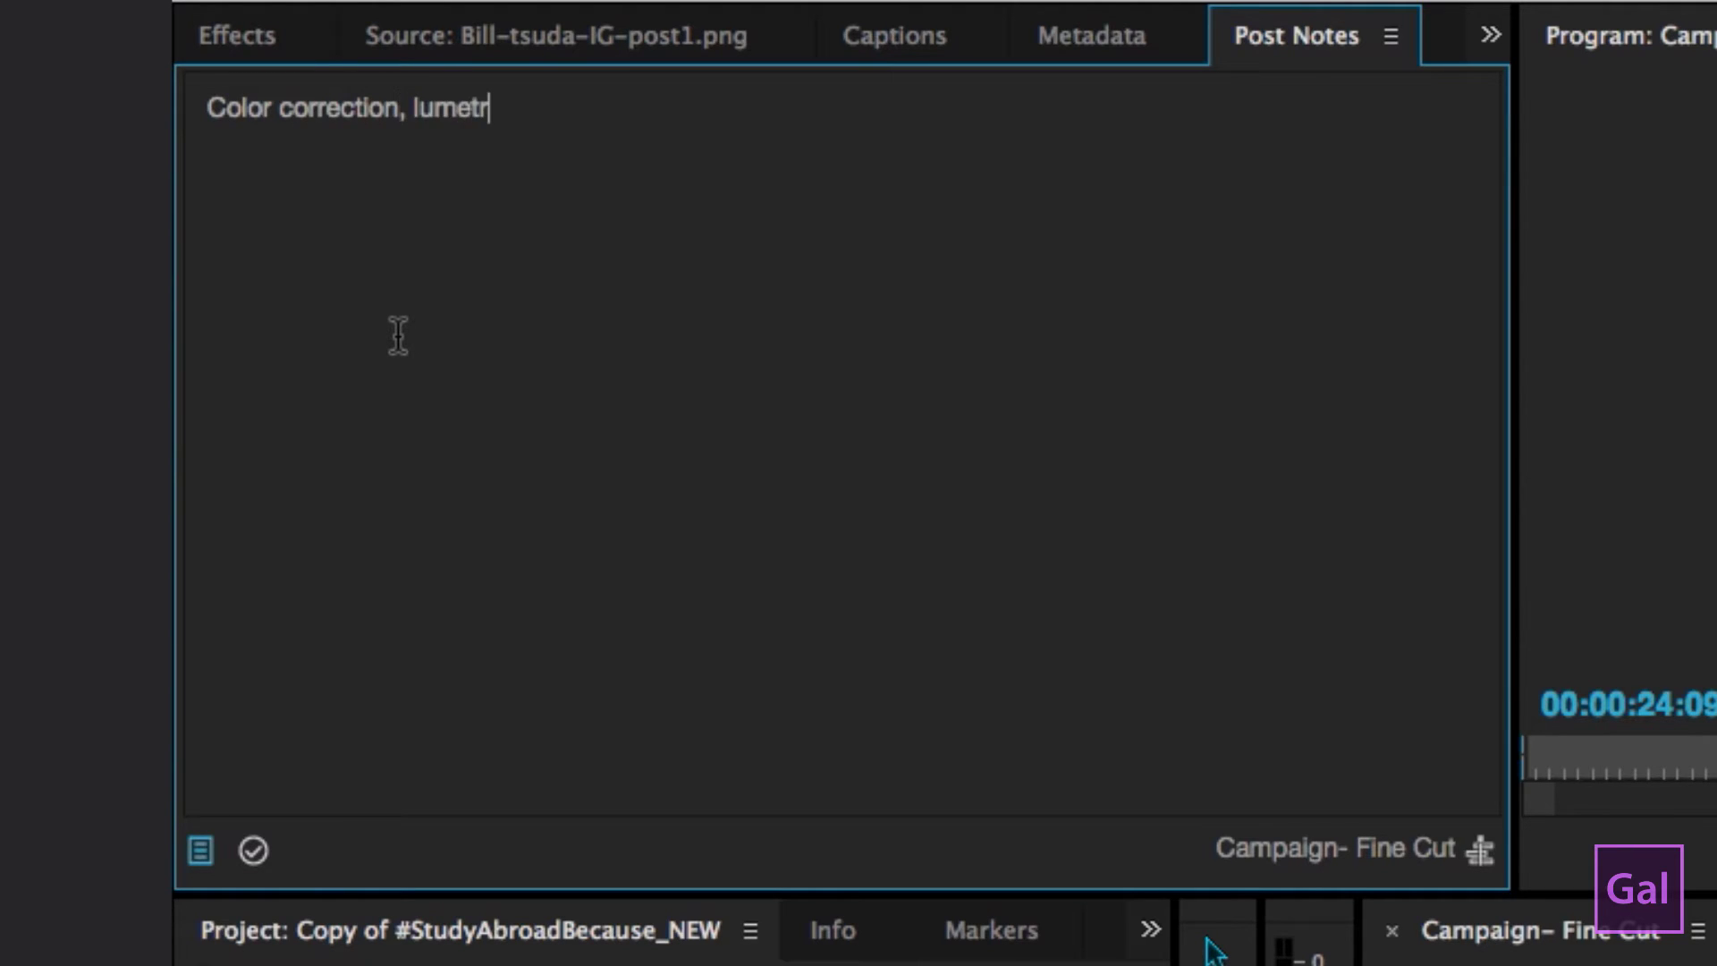
pyautogui.write('i color white bala')
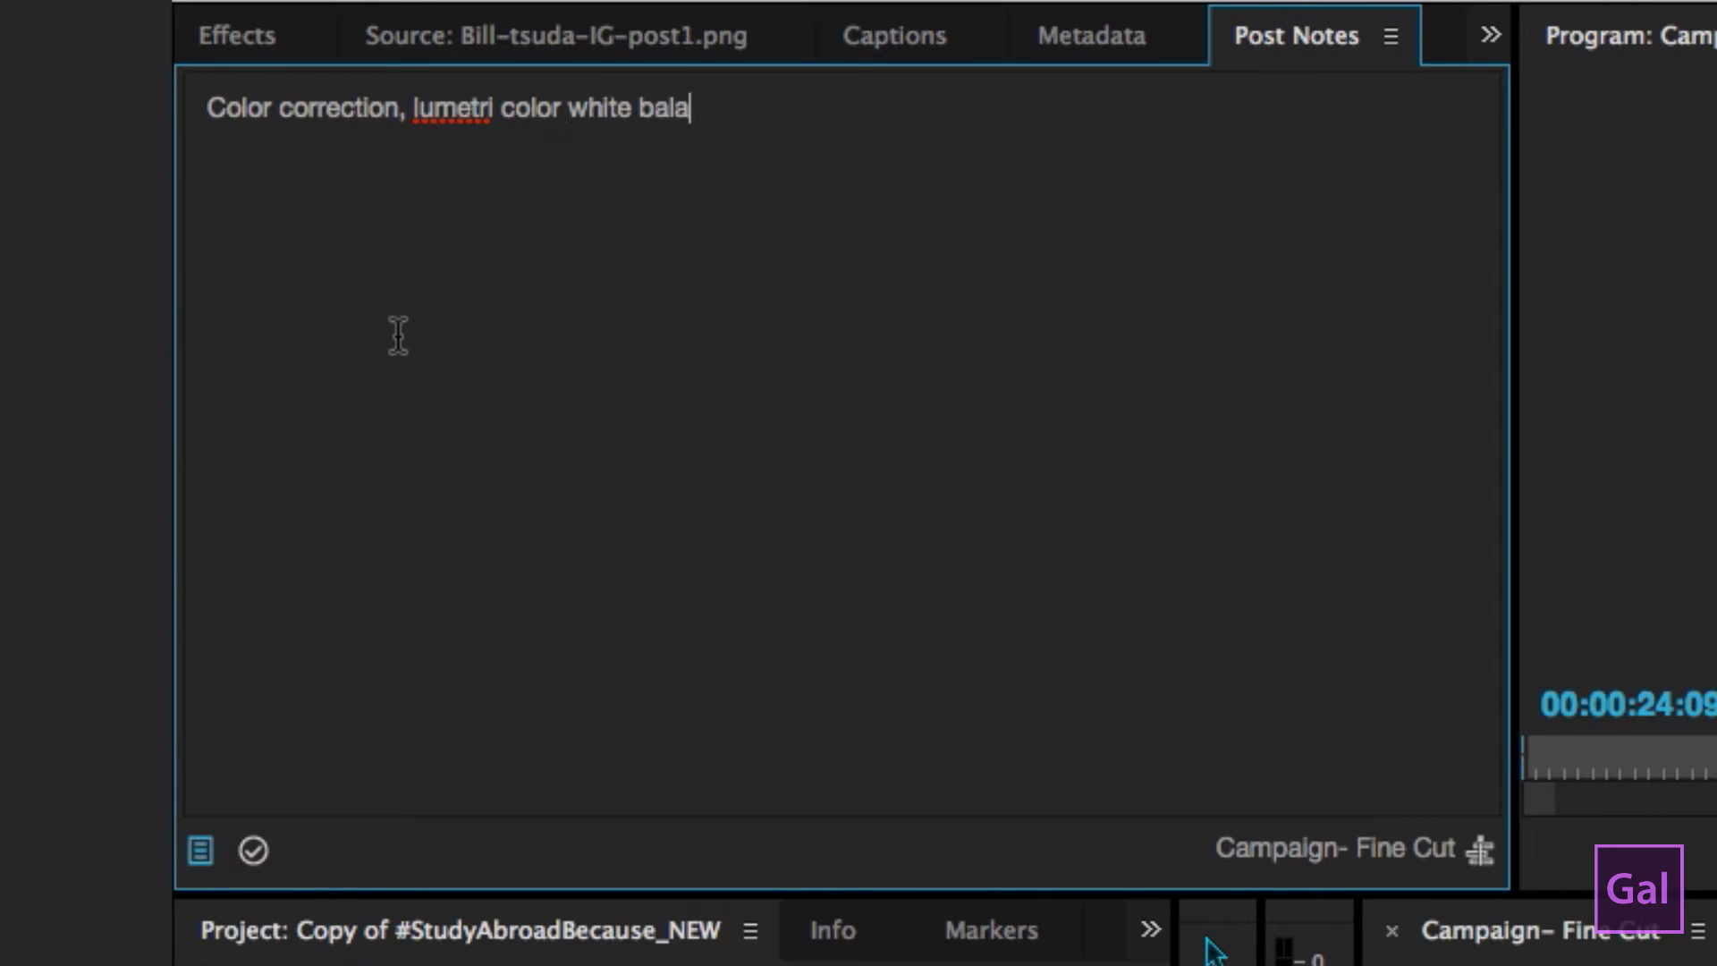
pyautogui.write('nce check.')
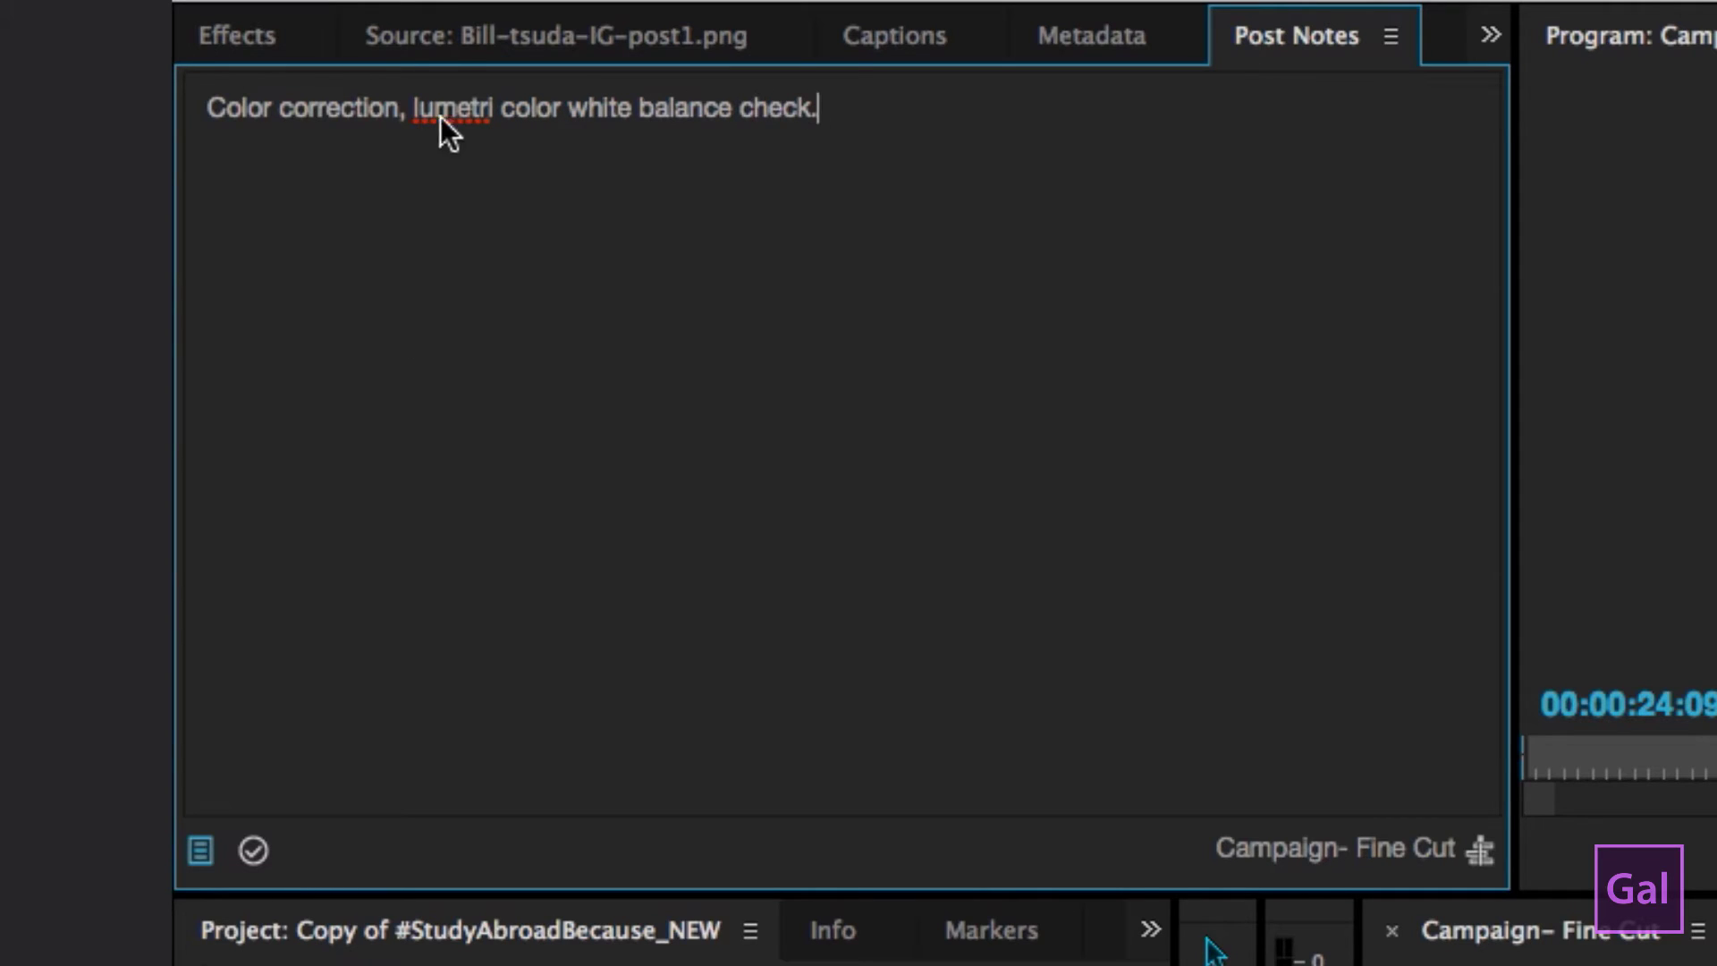
pyautogui.click(254, 850)
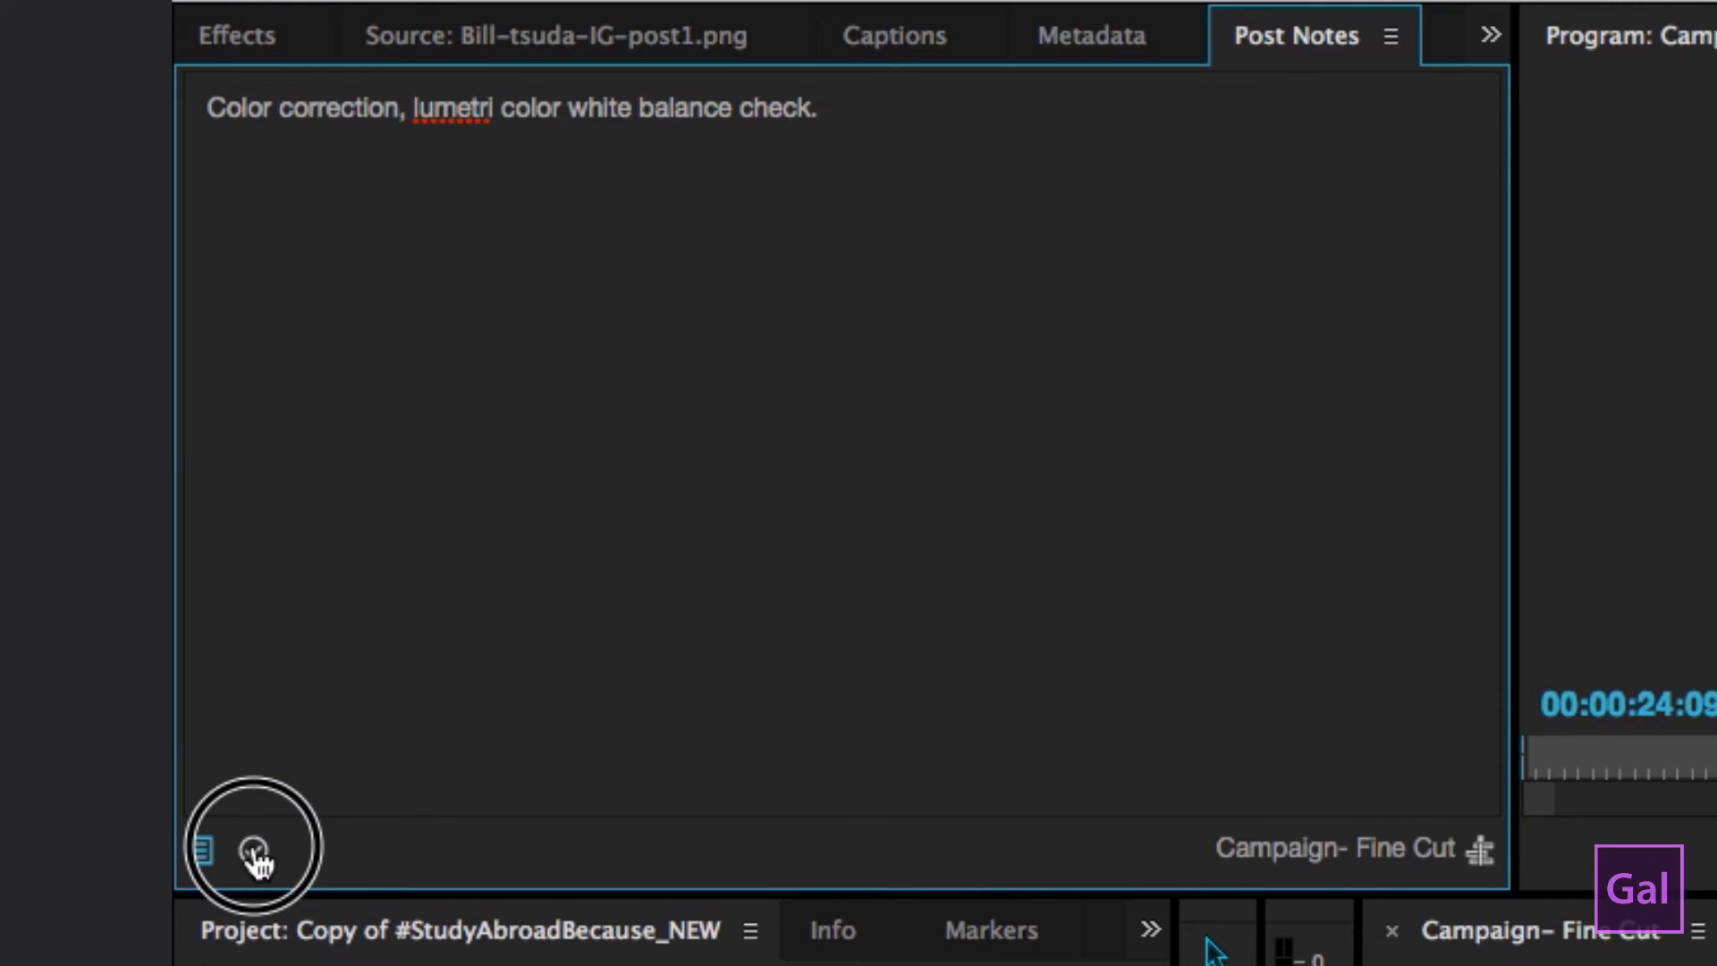
# - Add the to-dos 'Add lumetri white balance on all clips' and 'Add in music track'
pyautogui.click(894, 117)
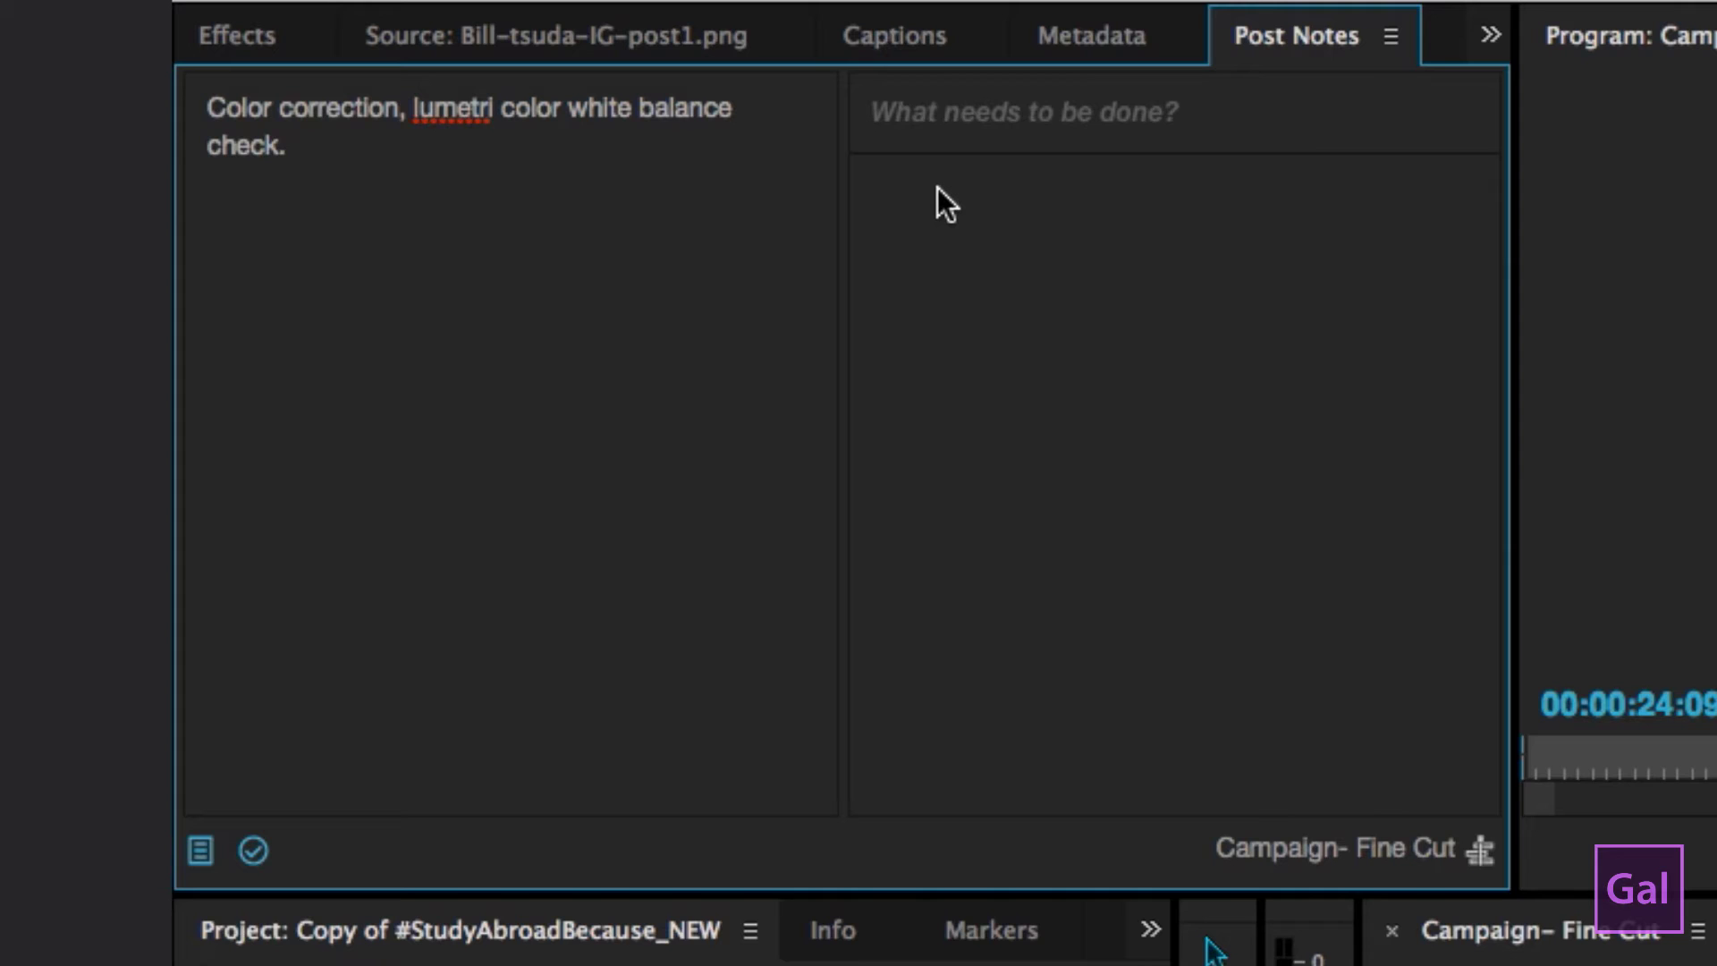
pyautogui.write('Add l')
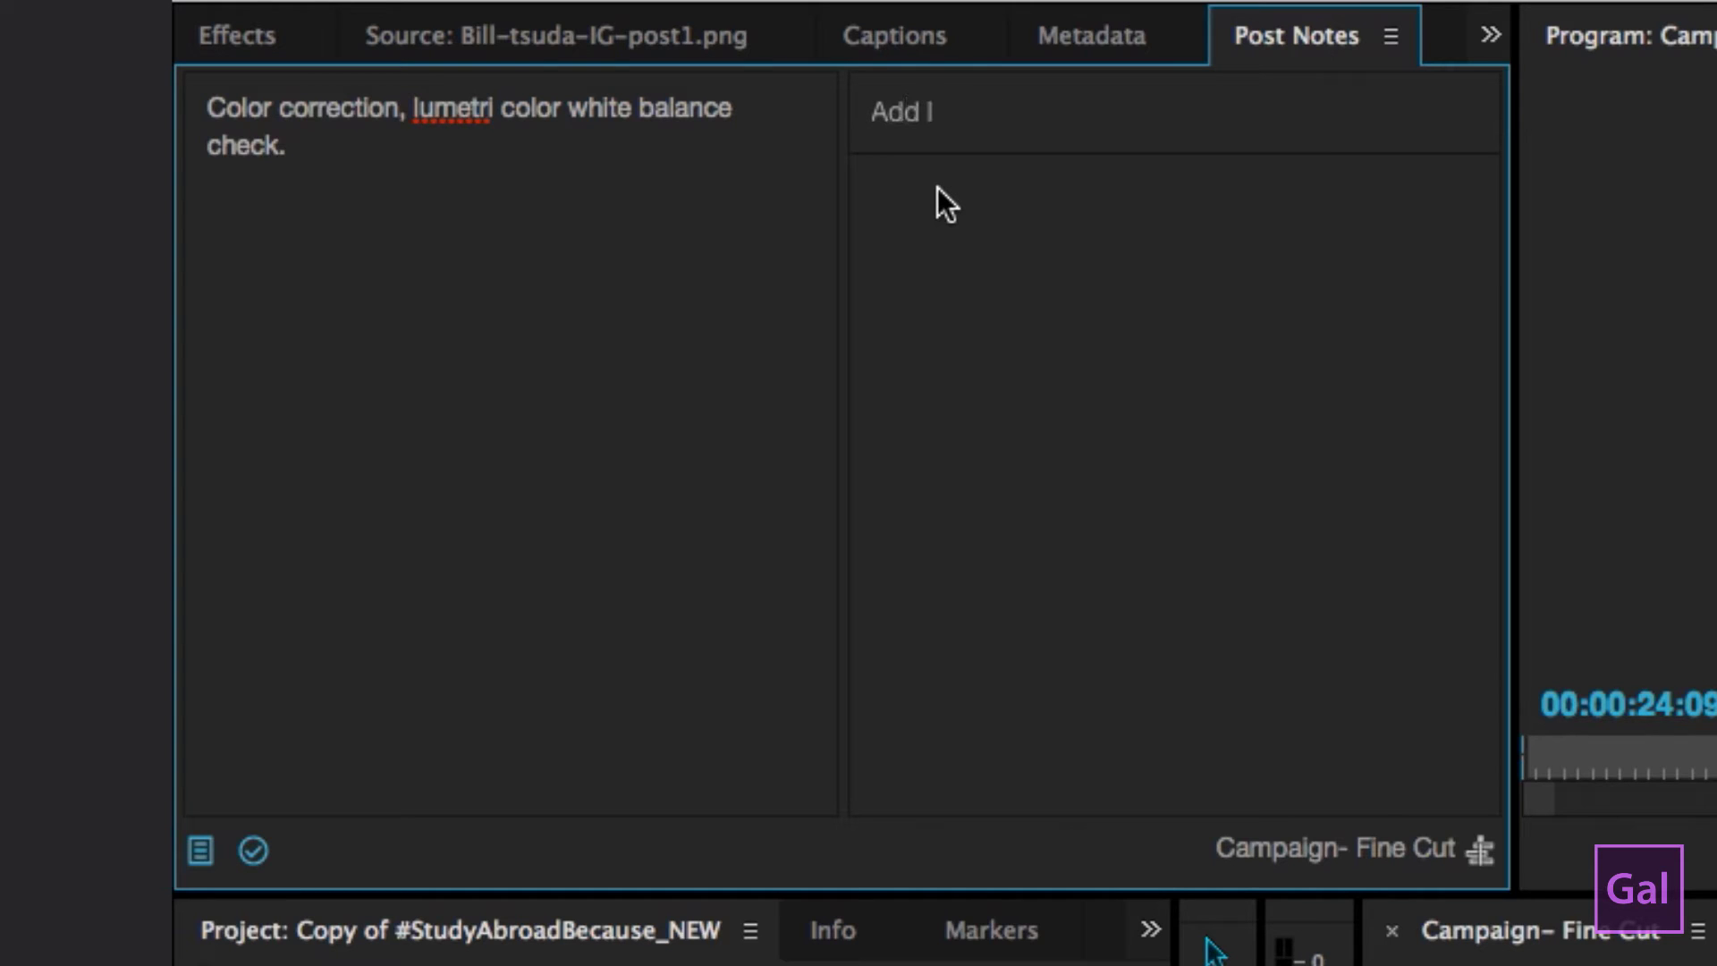
pyautogui.write('umetri ')
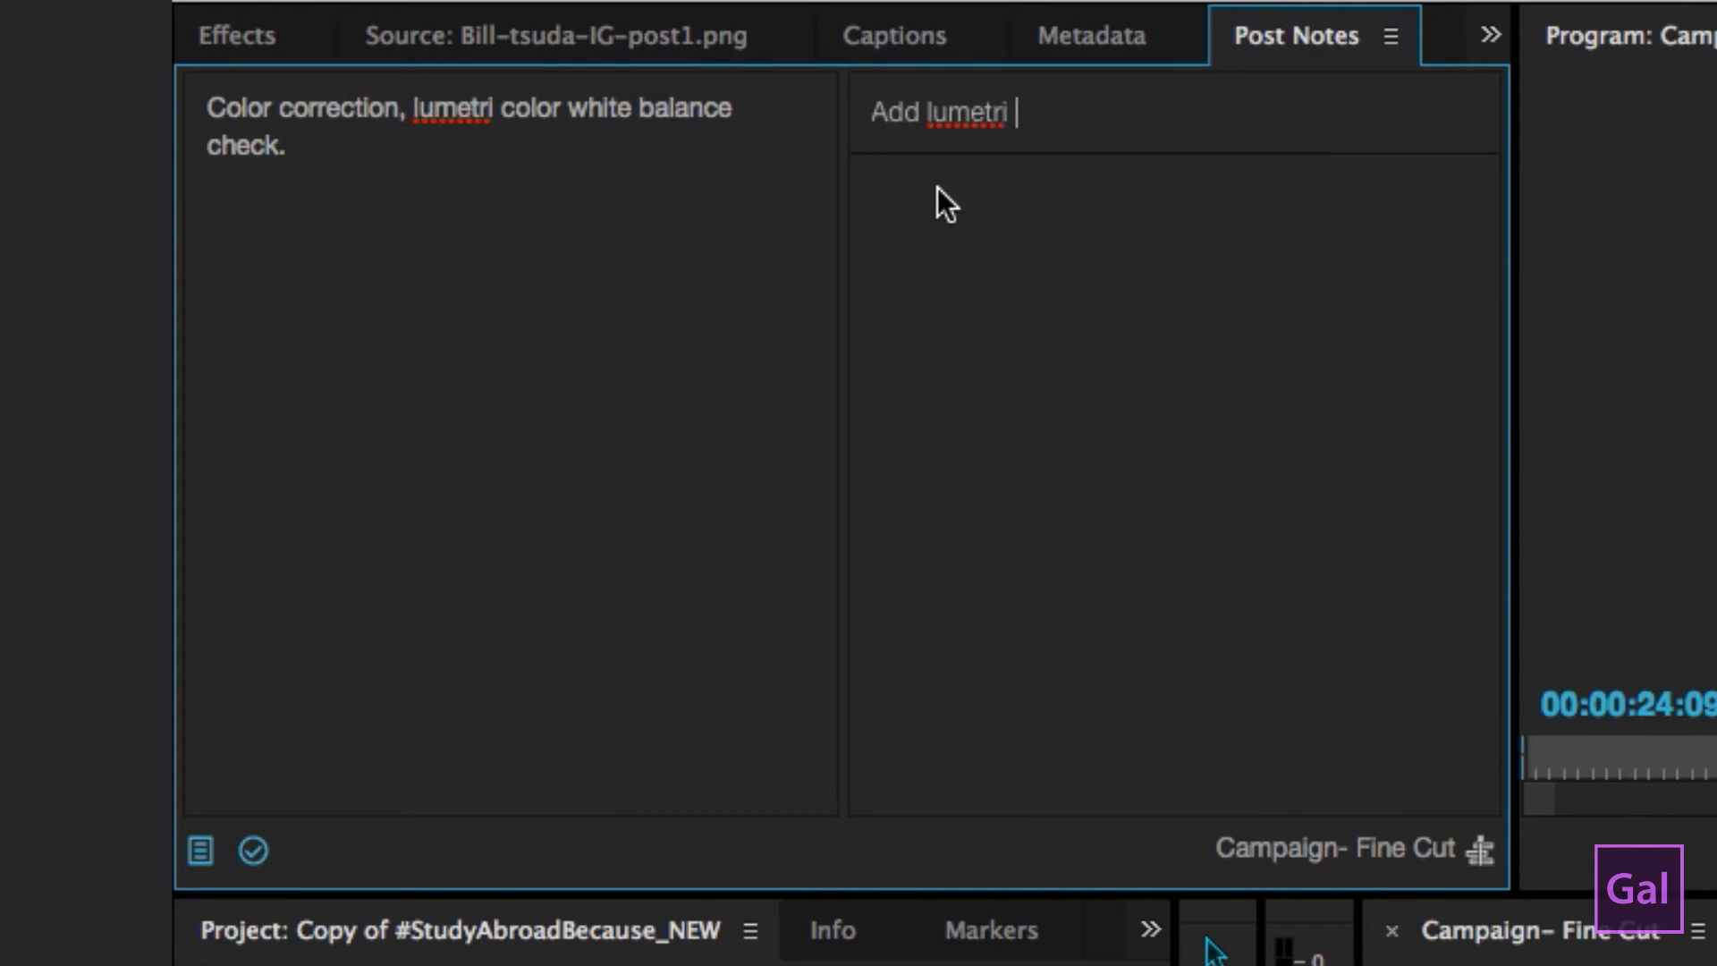
pyautogui.write('white balance o')
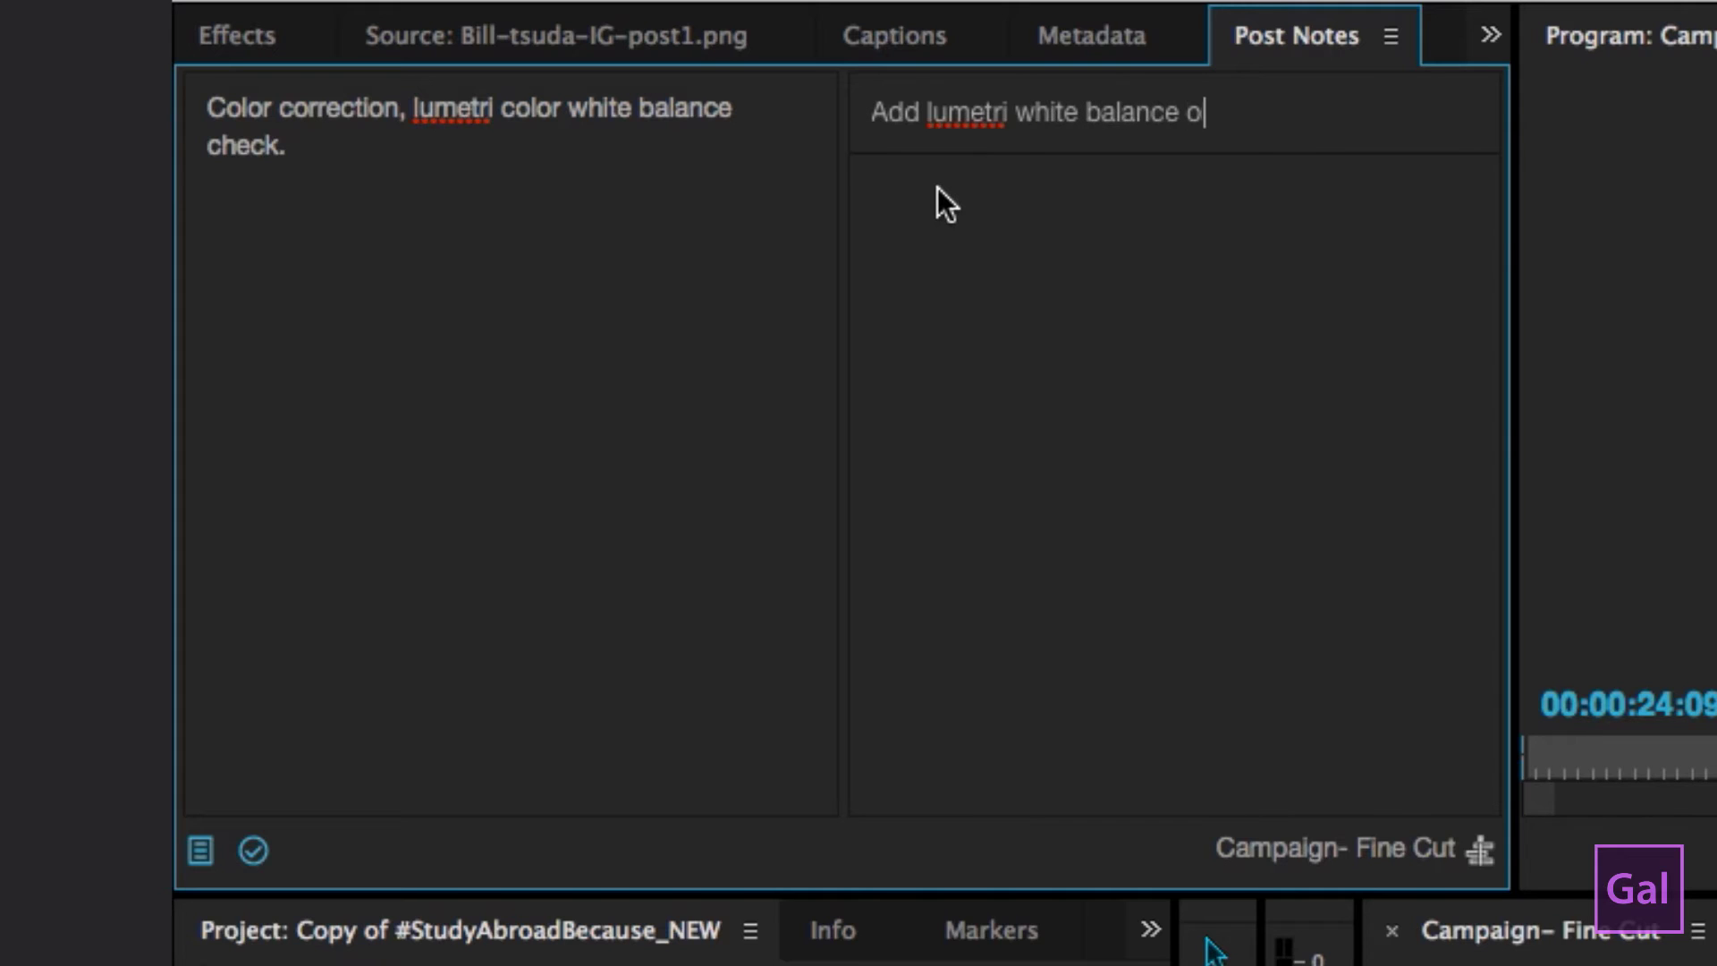
pyautogui.write('n all clips')
pyautogui.press('Return')
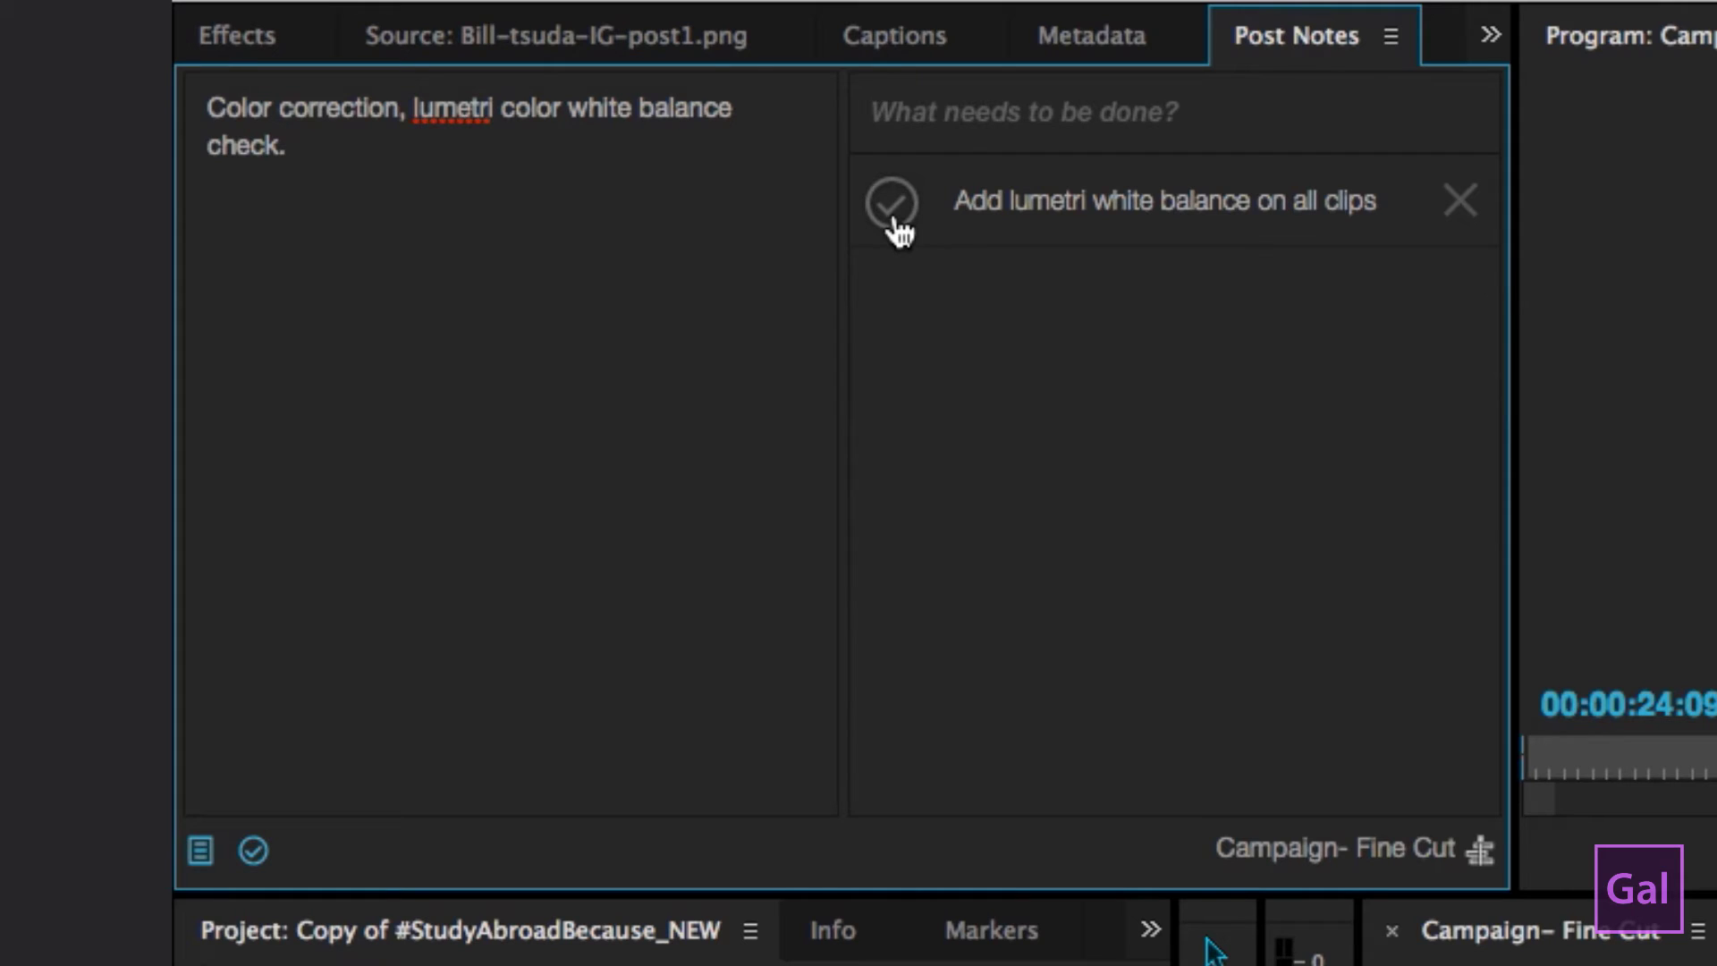
pyautogui.click(911, 116)
pyautogui.write('Add in ')
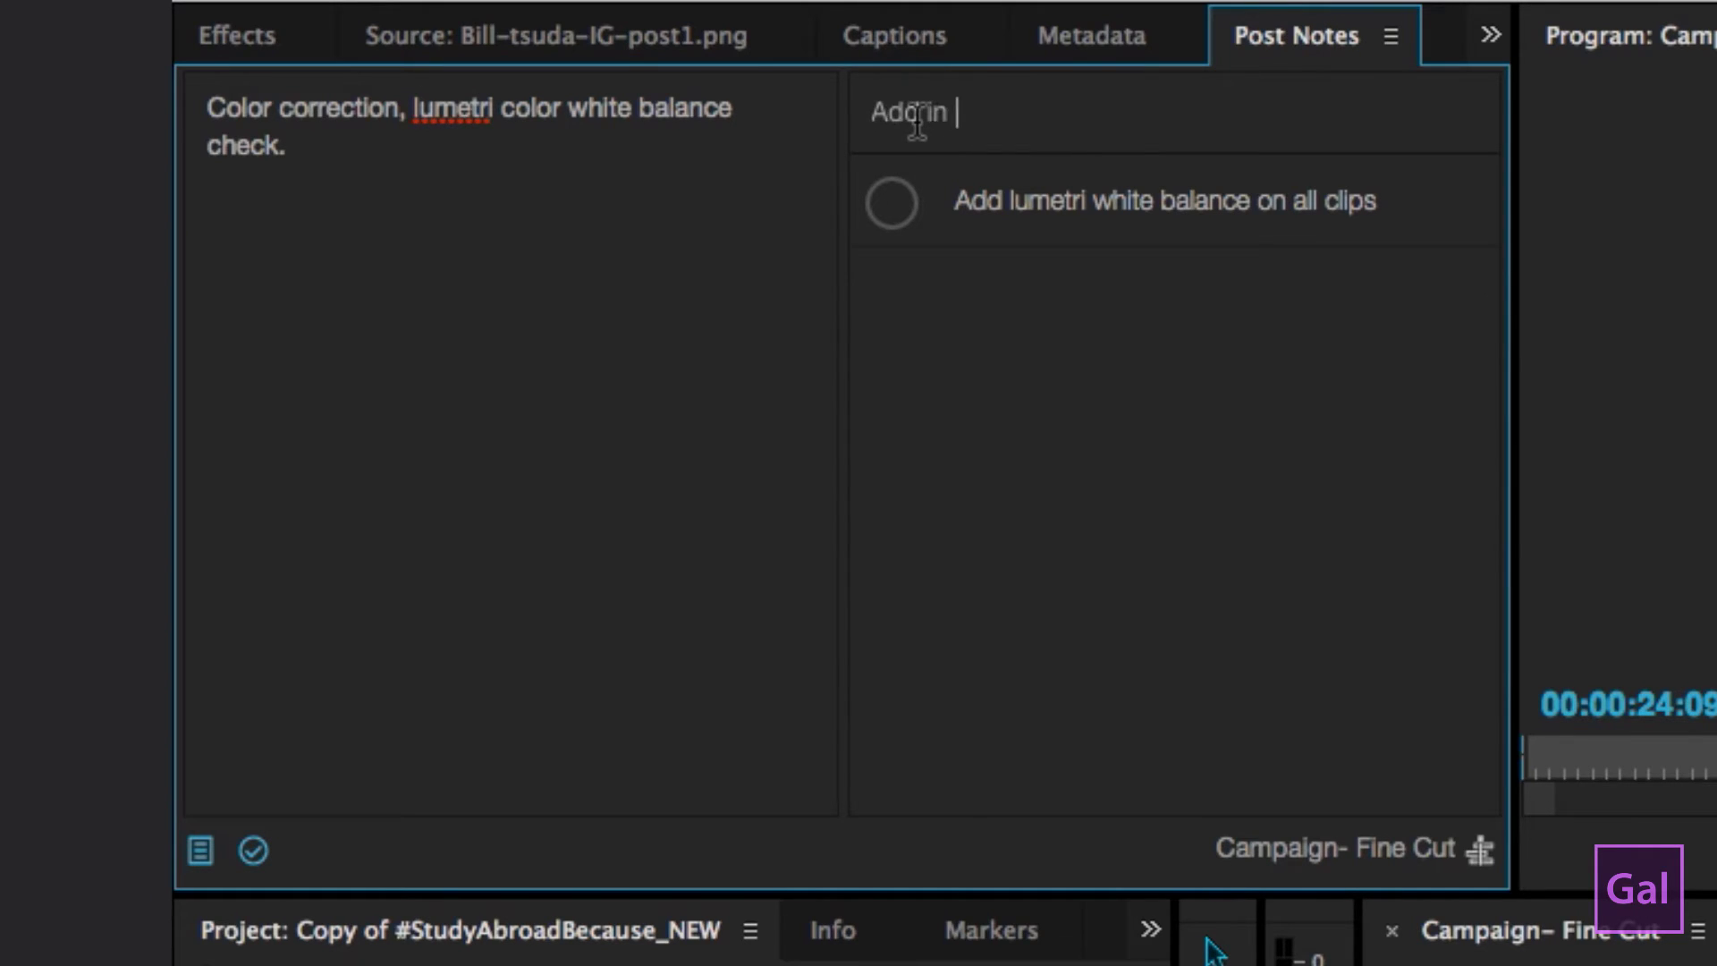
pyautogui.write('music track')
pyautogui.press('Return')
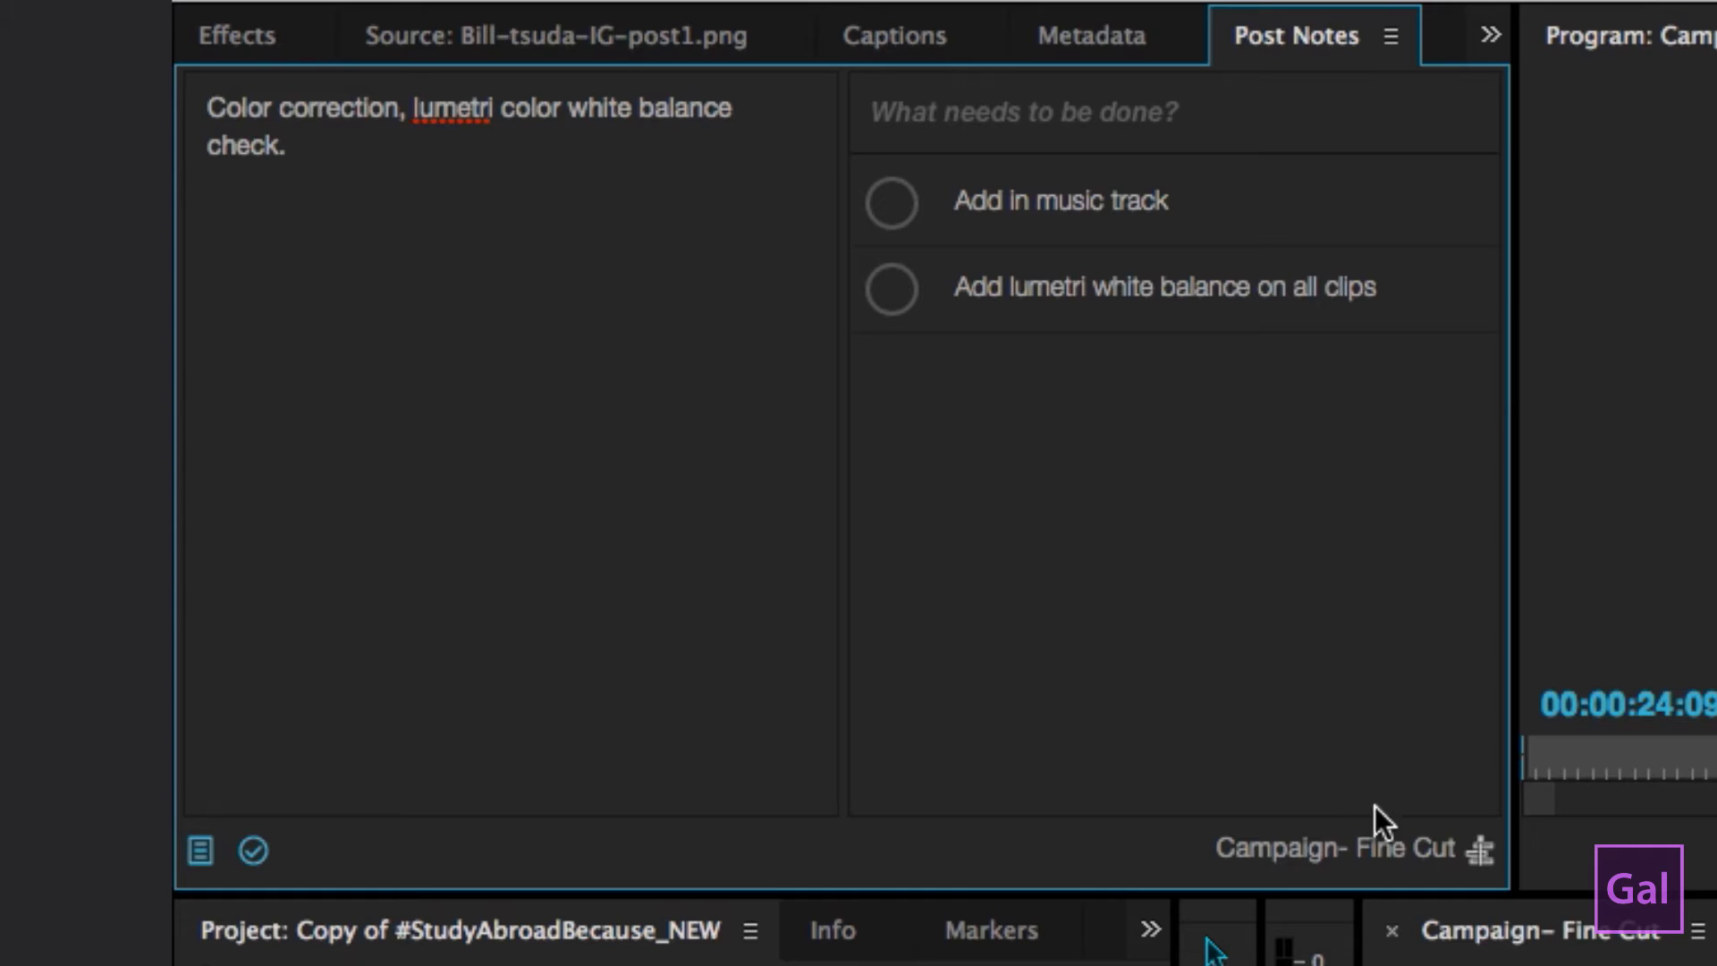
# - Switch Post Notes to another participant's Fine Cut sequence and start its empty note
pyautogui.click(1478, 854)
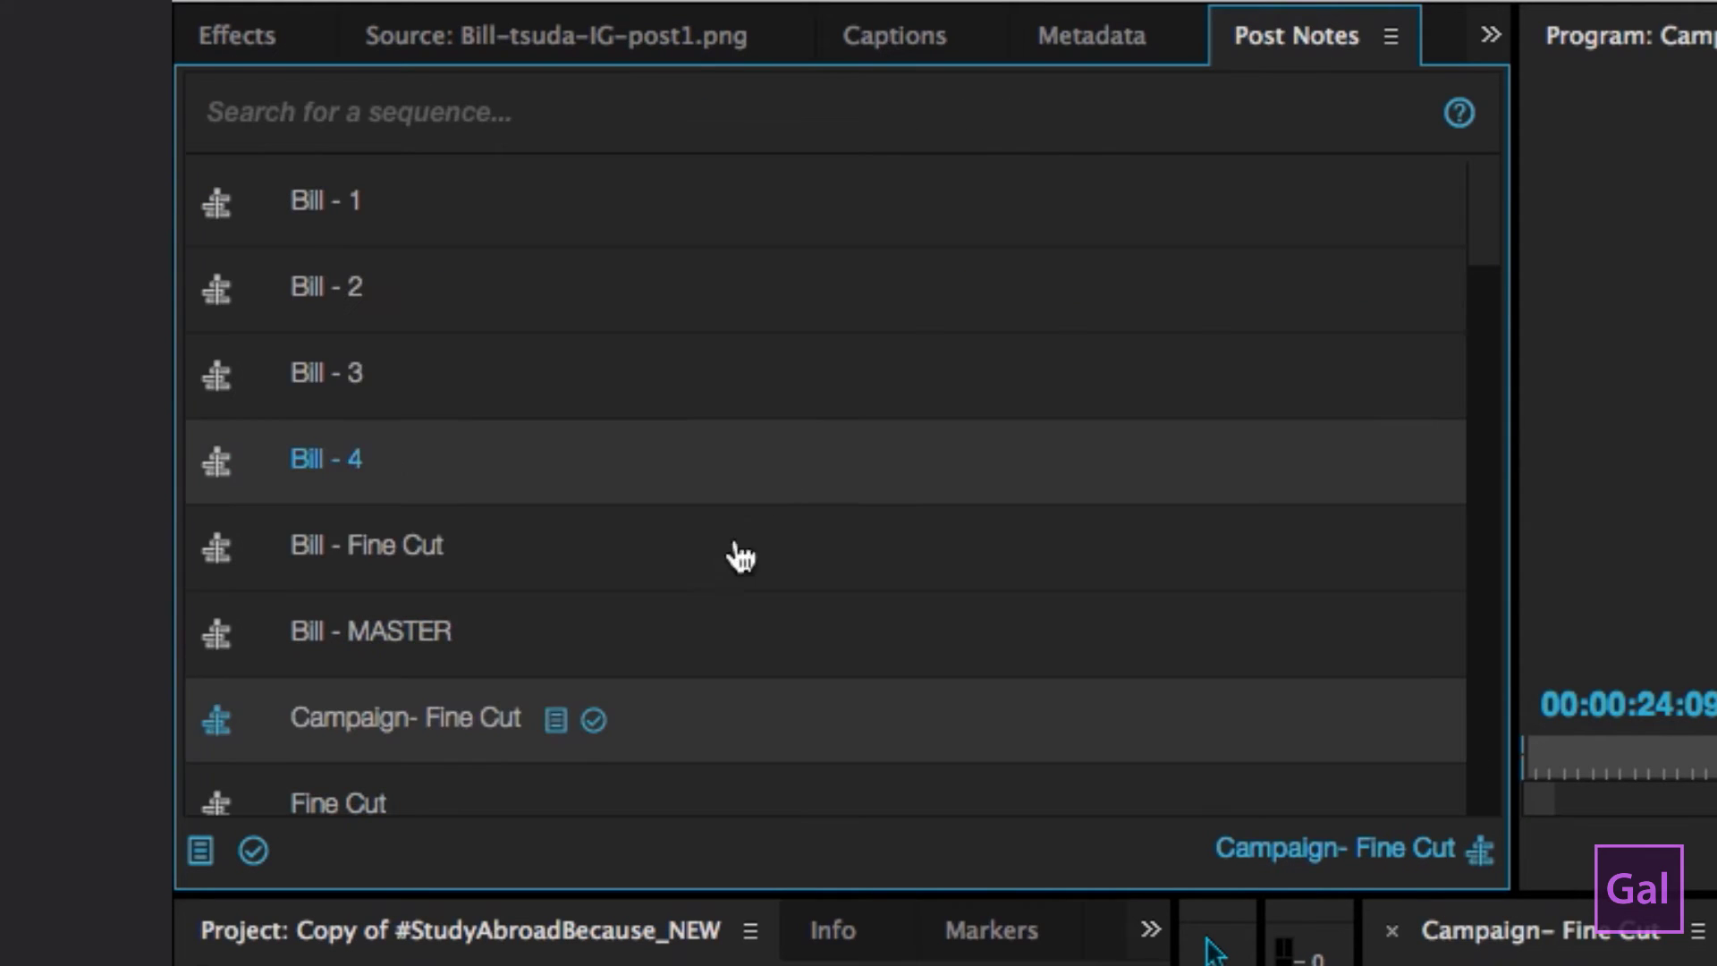
pyautogui.scroll(-5, 671, 651)
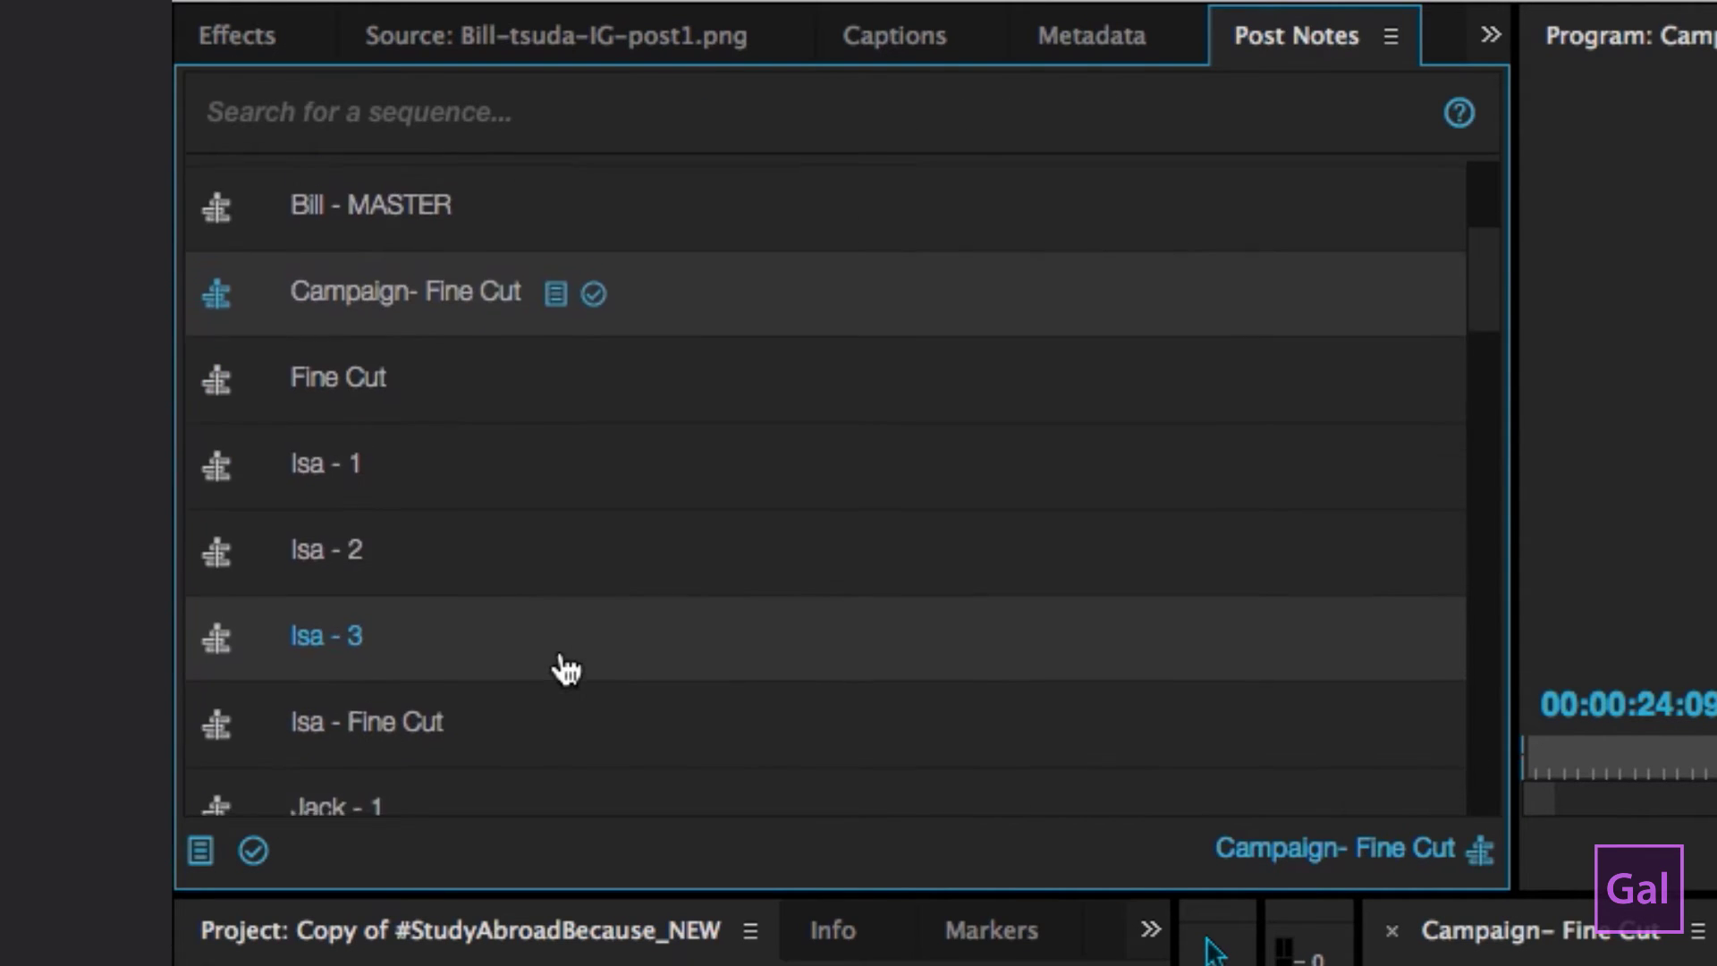
pyautogui.scroll(-1, 566, 668)
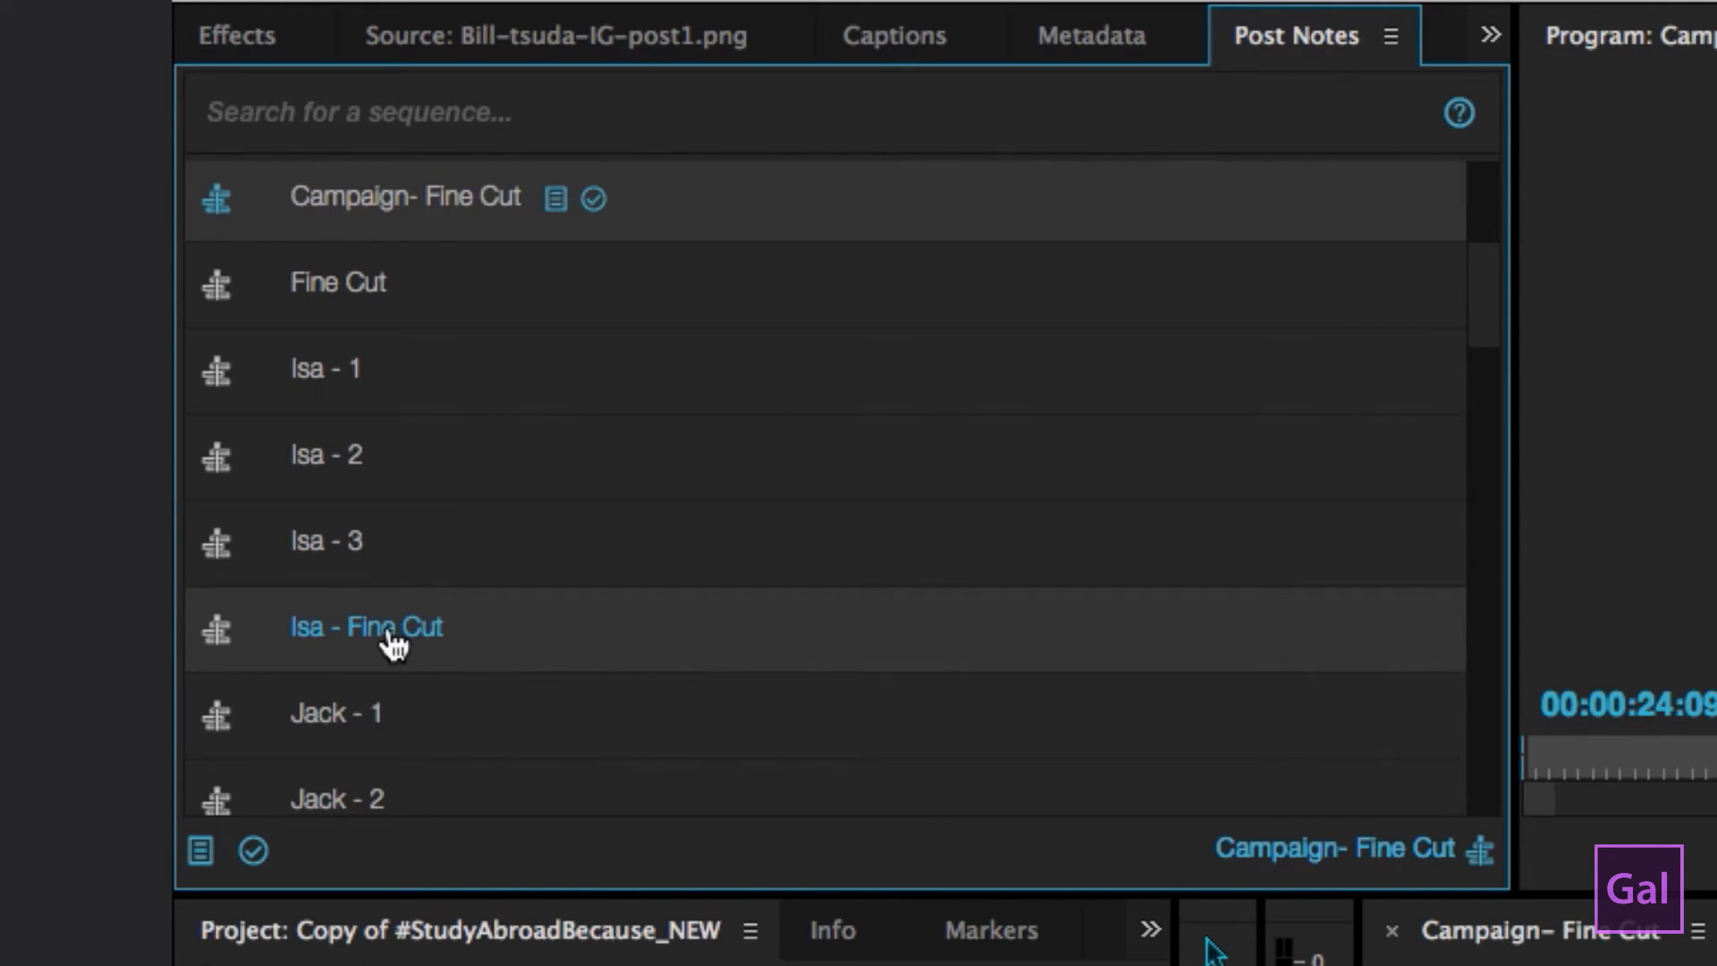
pyautogui.click(393, 640)
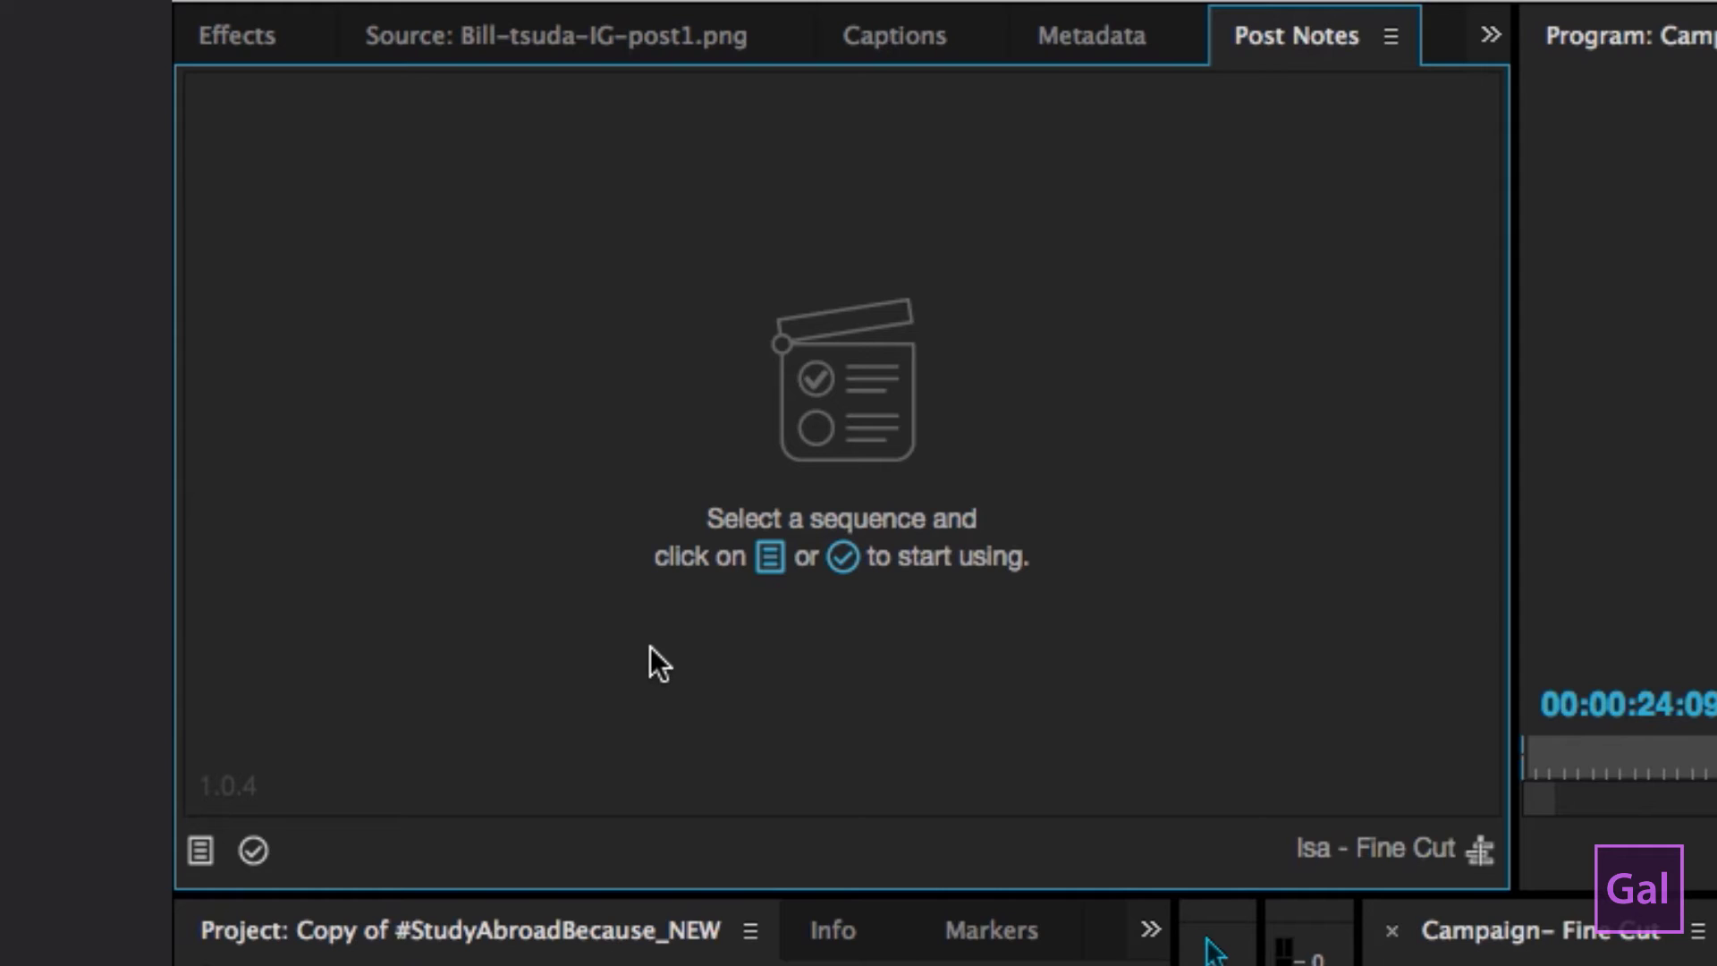
pyautogui.click(200, 854)
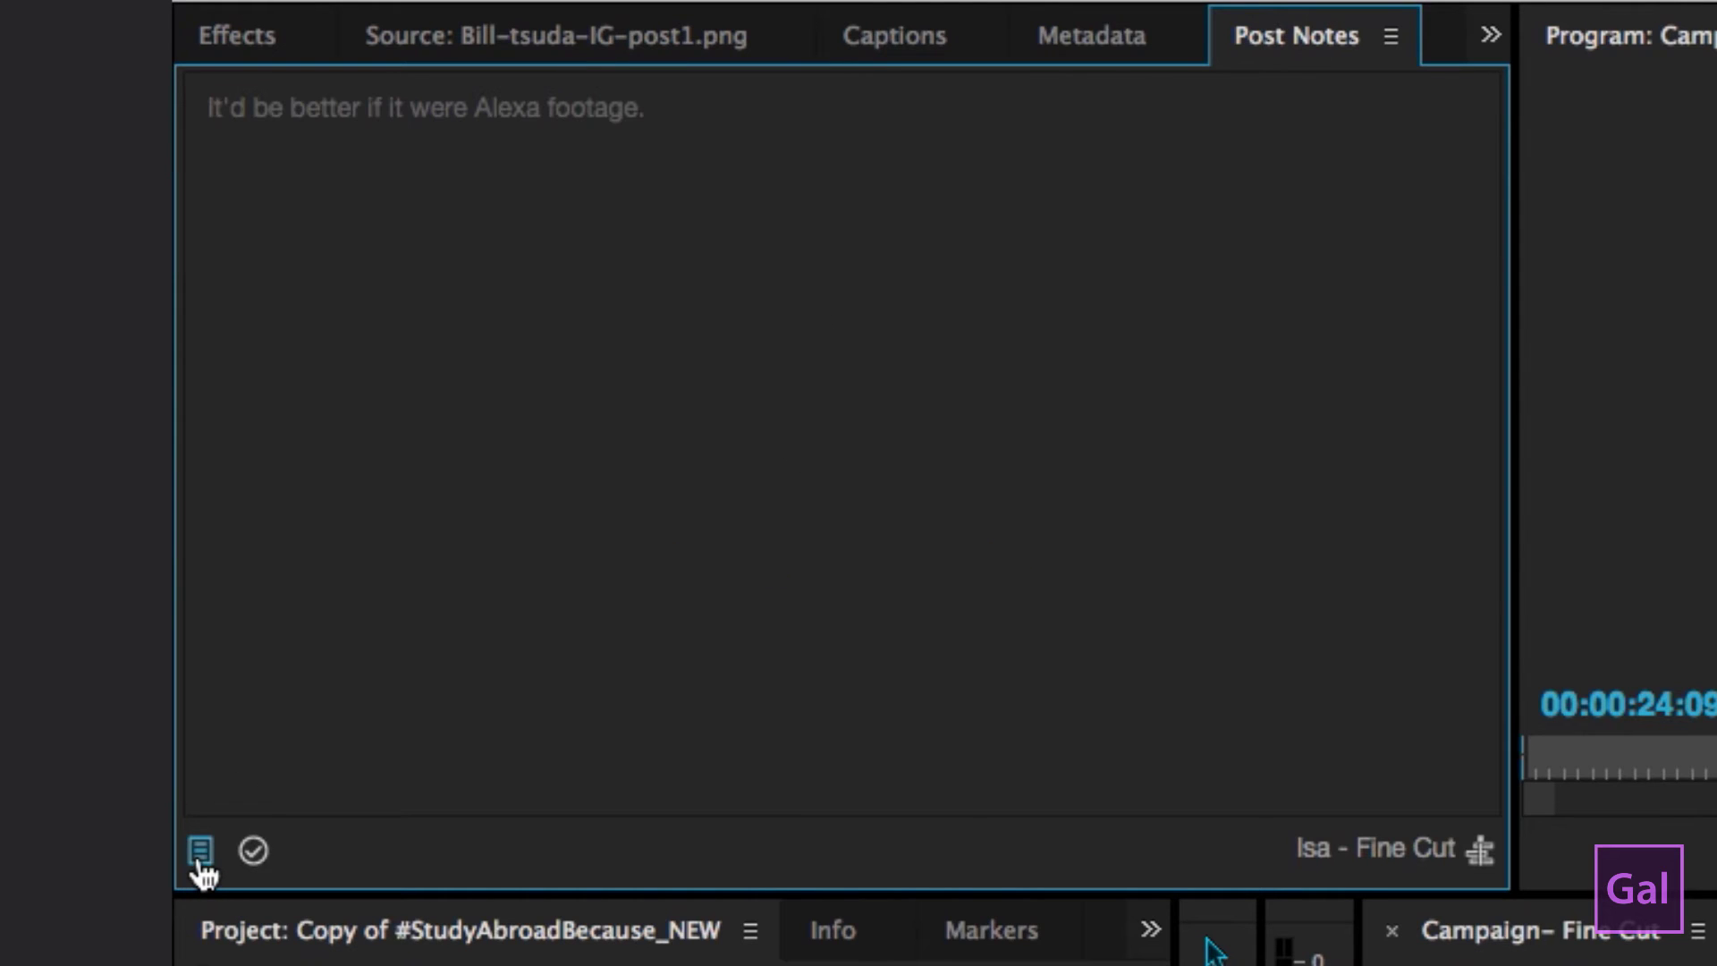
pyautogui.click(337, 230)
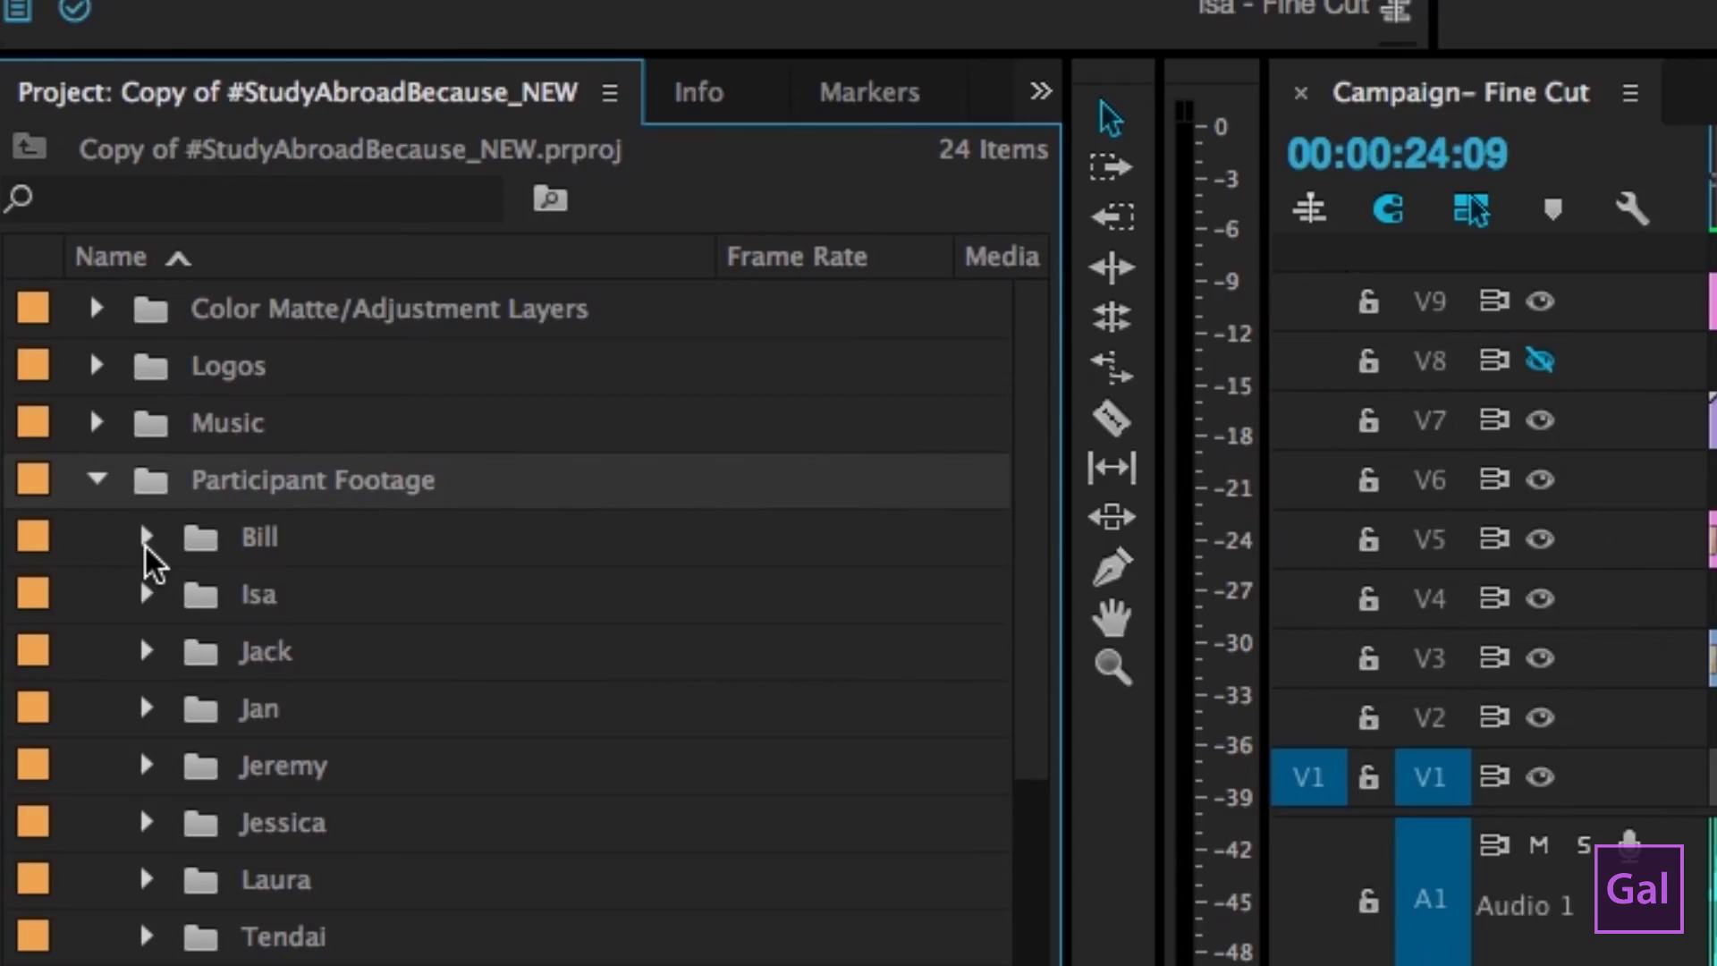
# - Select the first participant's bin inside the expanded Participant Footage folder
pyautogui.click(265, 547)
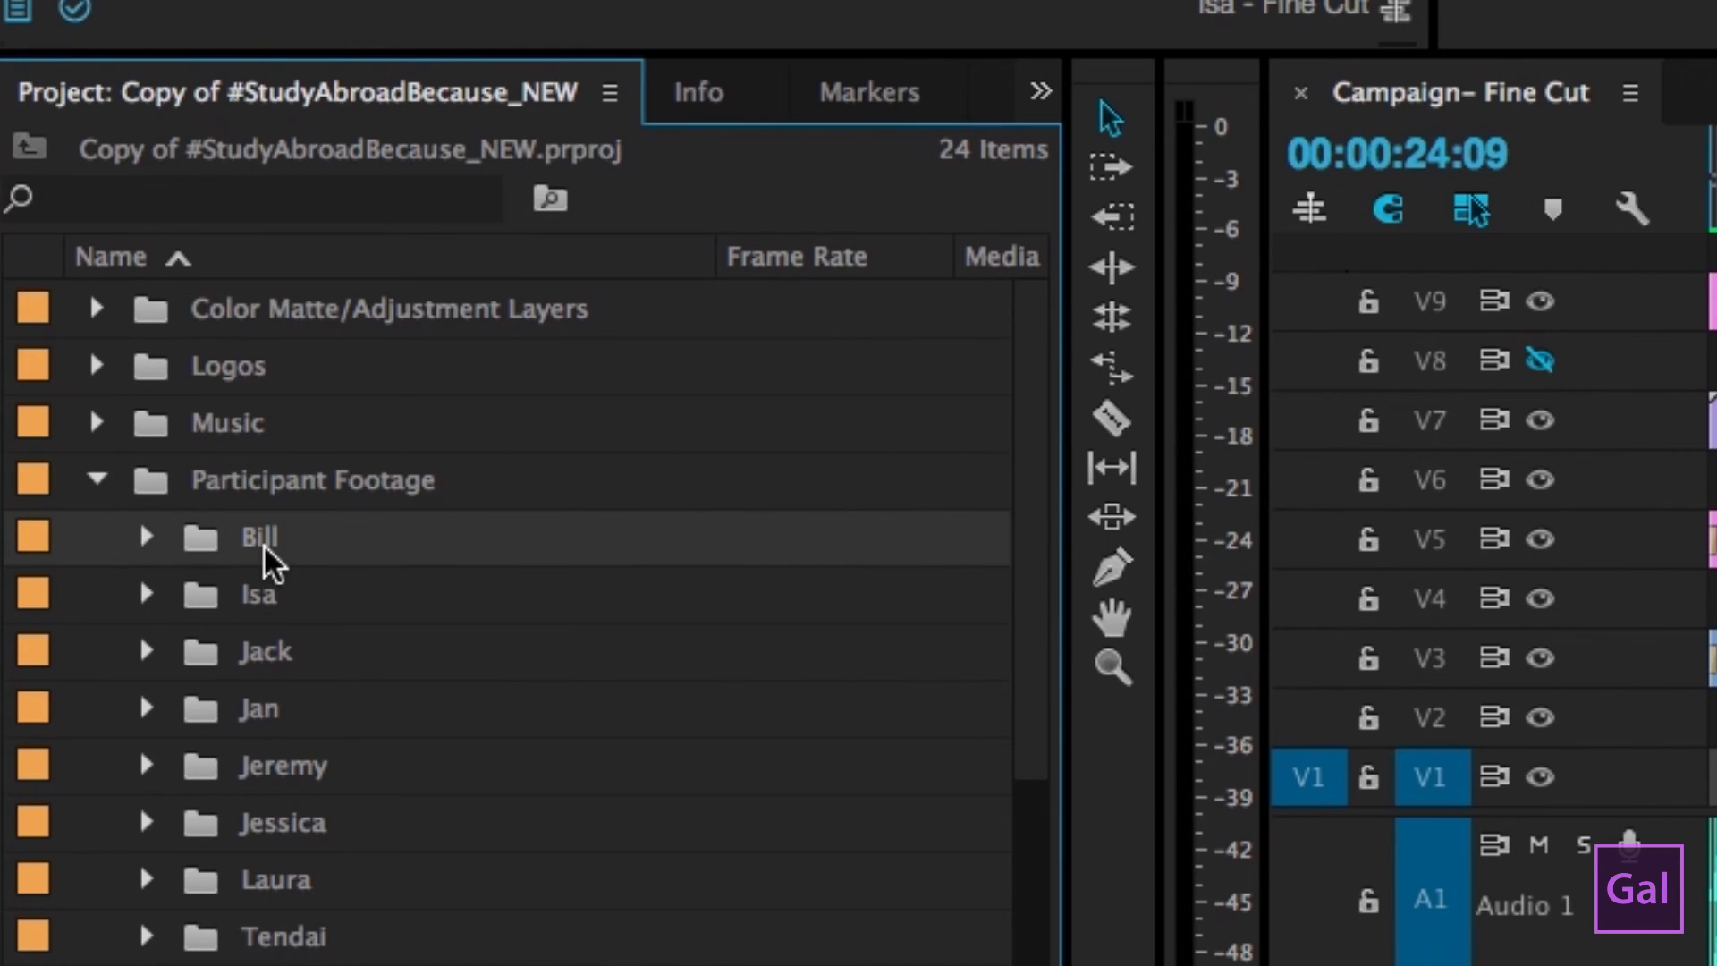